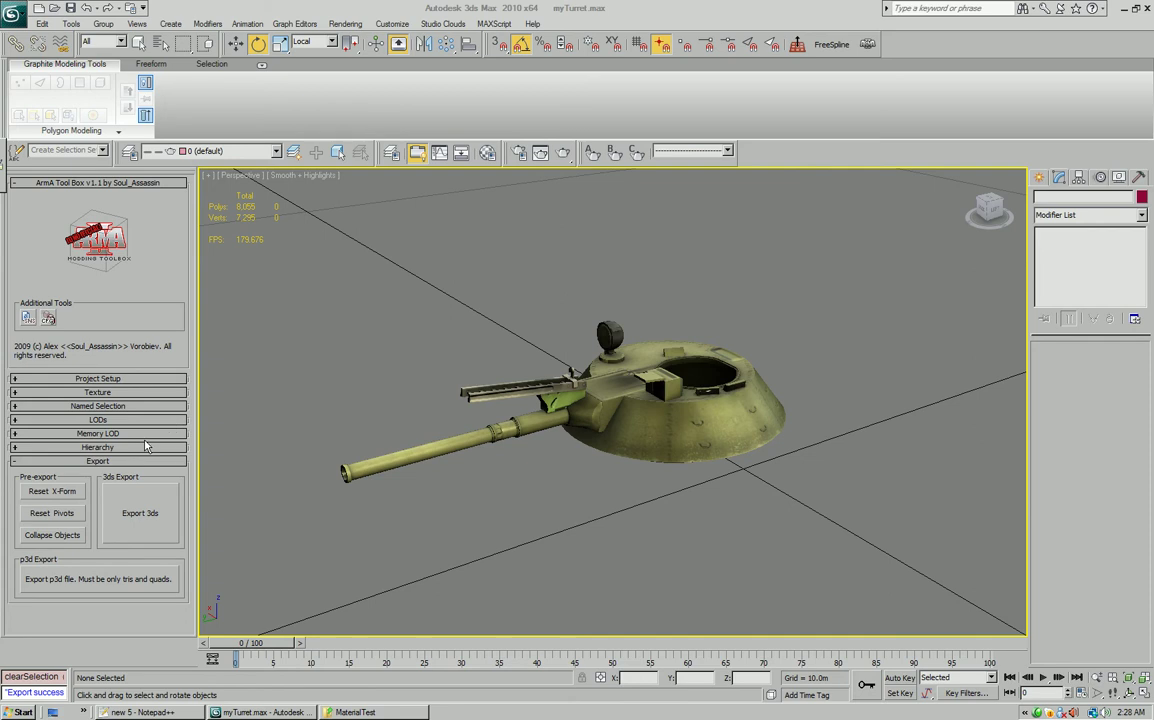
Open the p3d export options for the turret scene and enable saving of textures and materials.
middle_drag(604, 482, 593, 489)
scroll(572, 494, down, 2)
scroll(567, 494, up, 2)
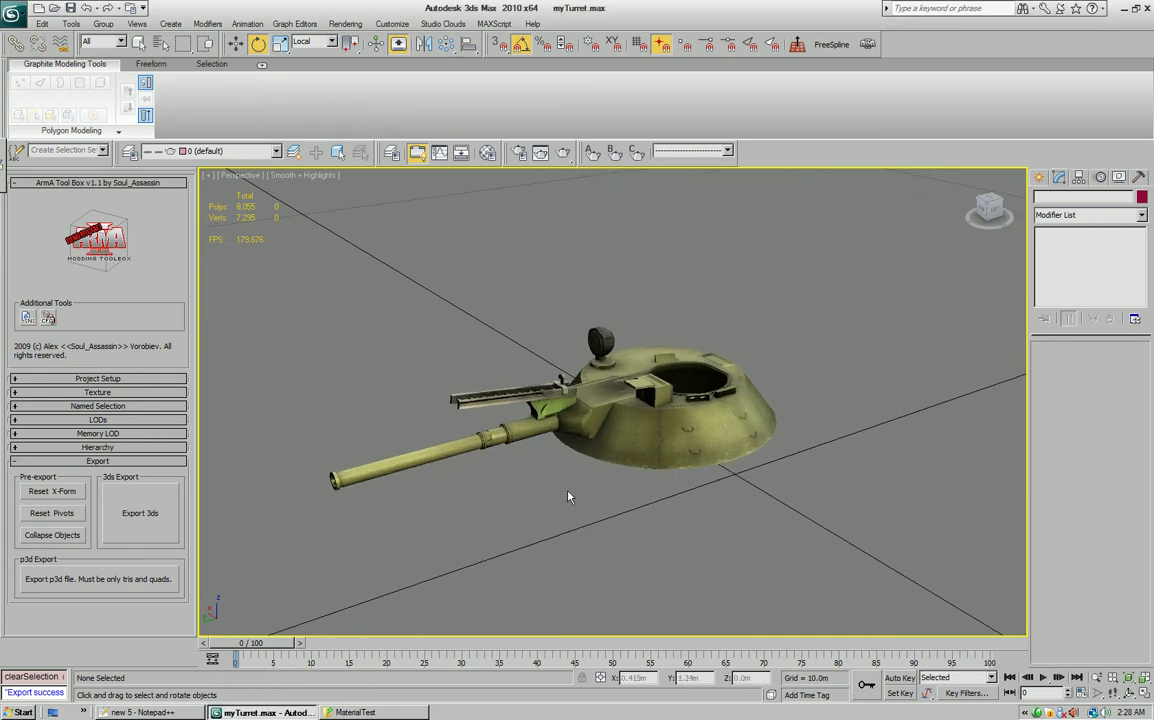
click(125, 578)
drag(503, 184, 818, 218)
alt+middle_drag(442, 335, 210, 330)
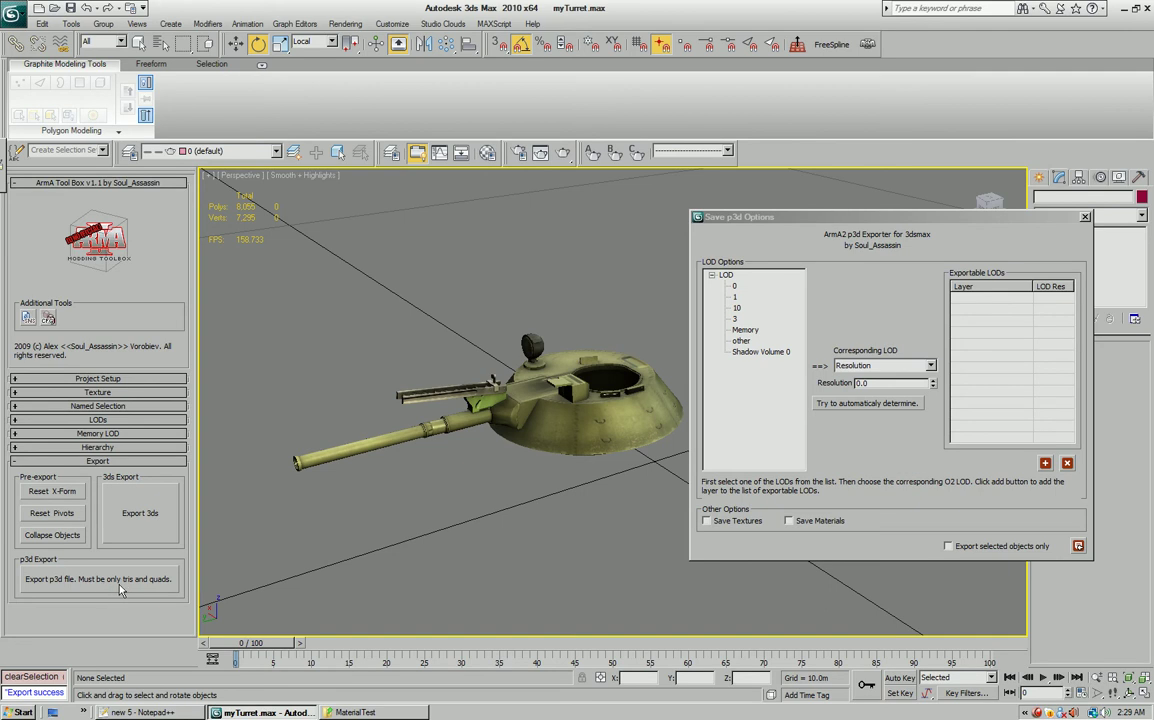
drag(858, 220, 762, 218)
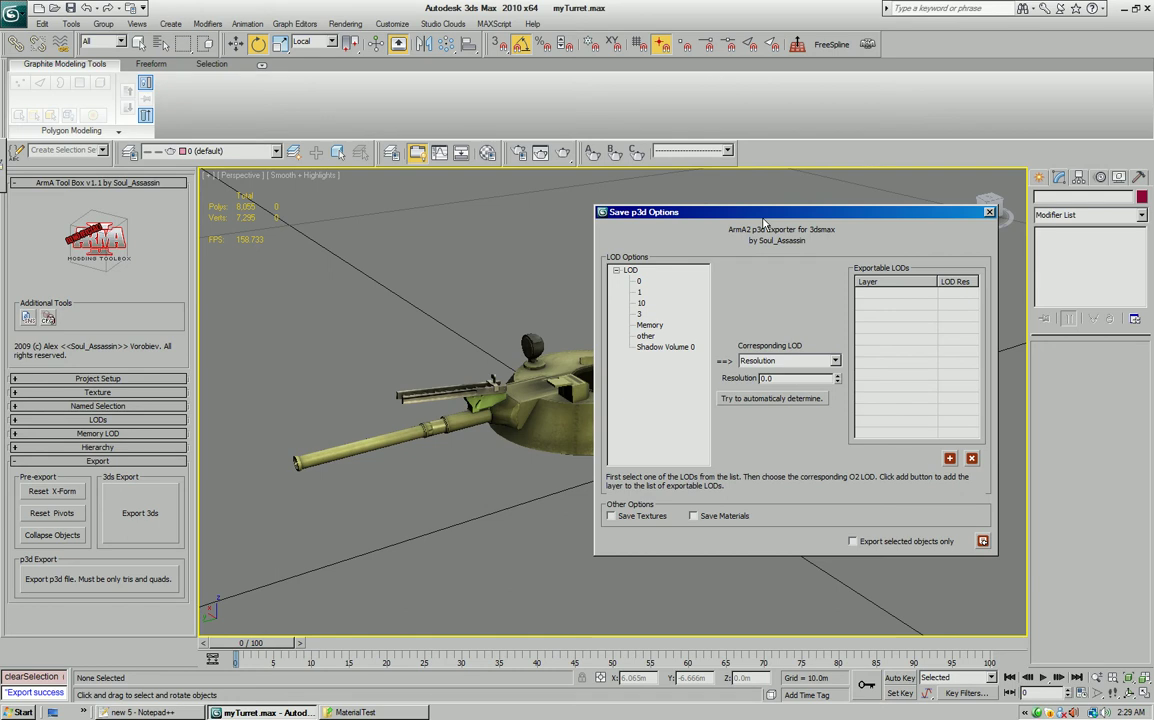
drag(764, 222, 728, 210)
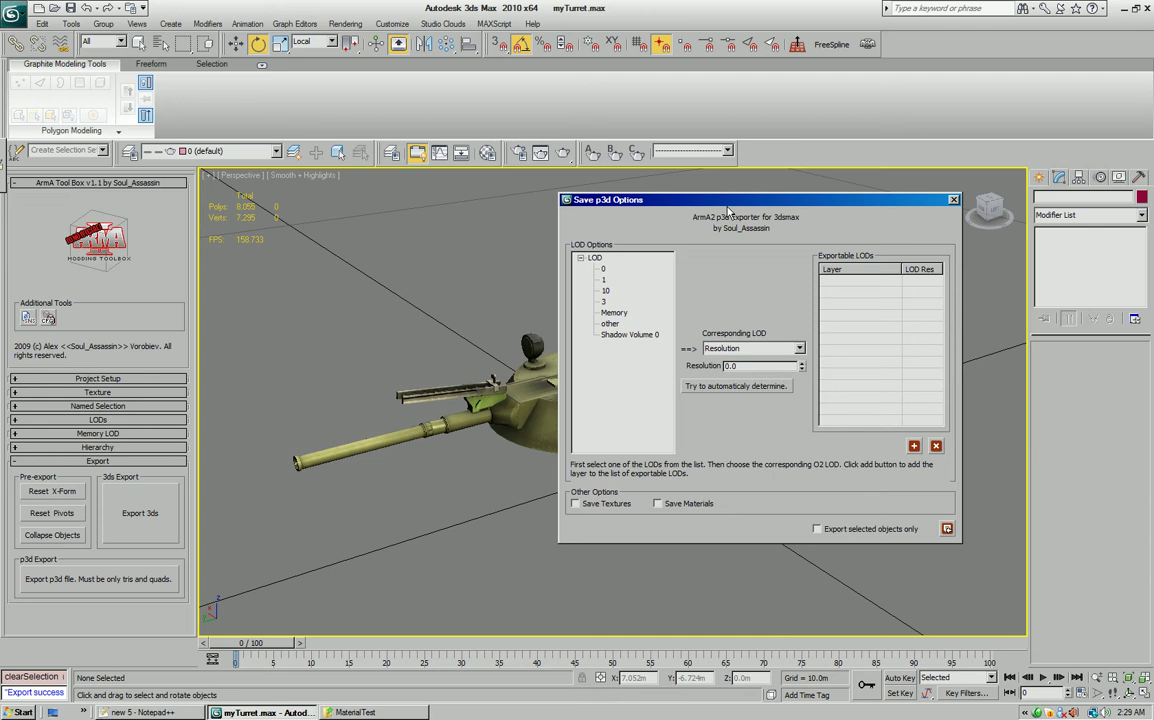
drag(728, 203, 682, 180)
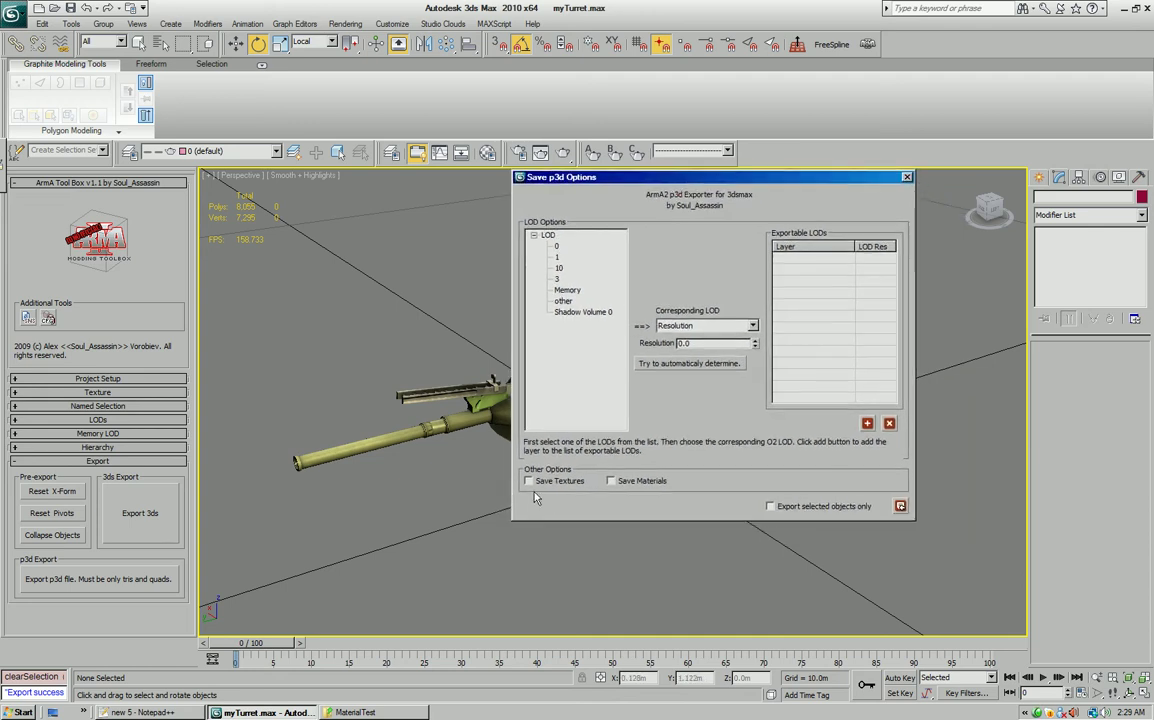
click(530, 481)
click(611, 481)
Try restricting the p3d export to selected objects only, with the turret and gun selected.
click(771, 506)
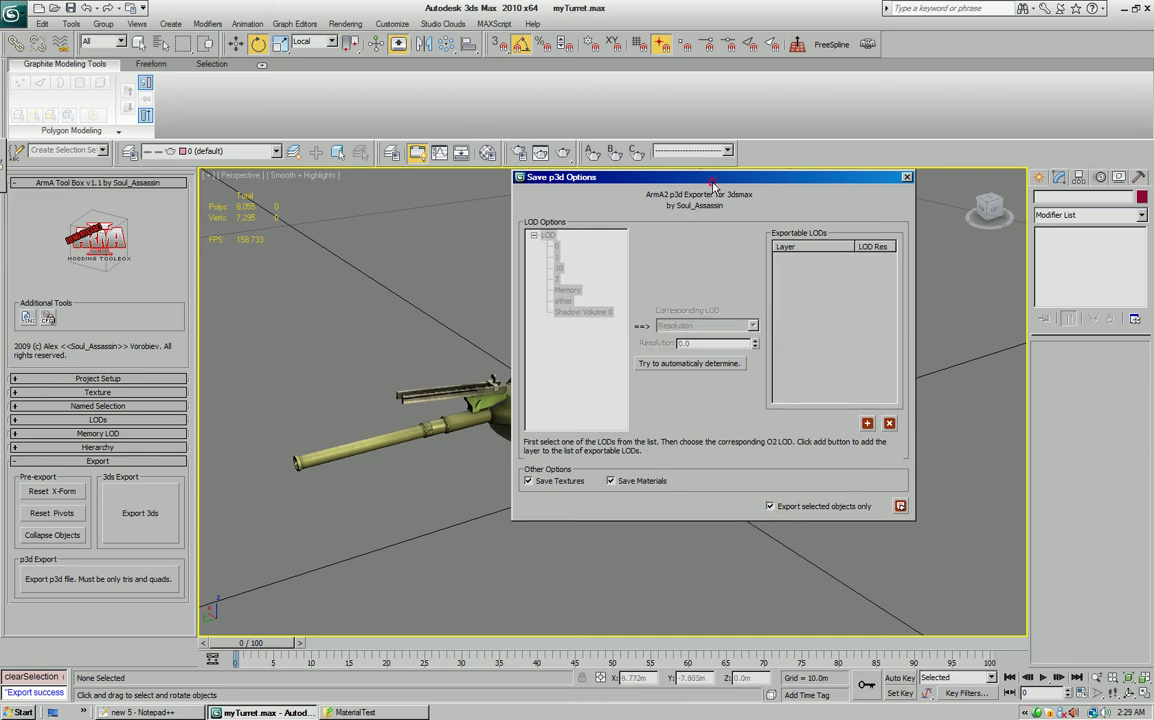
drag(712, 183, 826, 211)
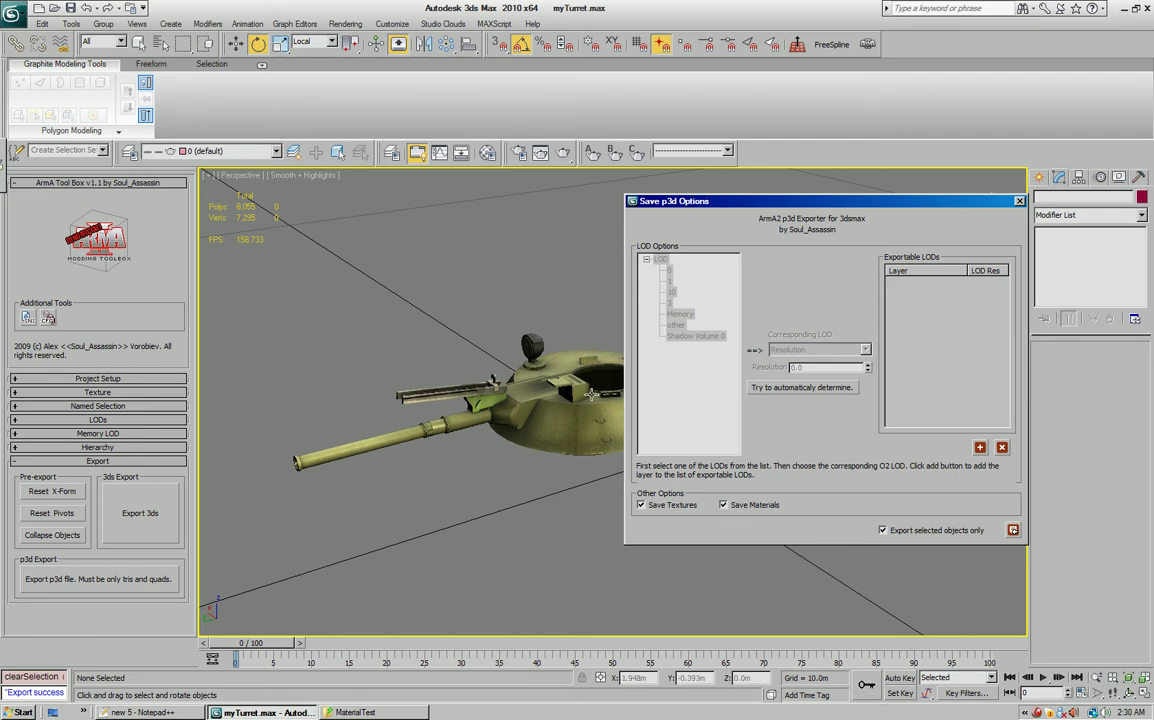
drag(343, 322, 581, 491)
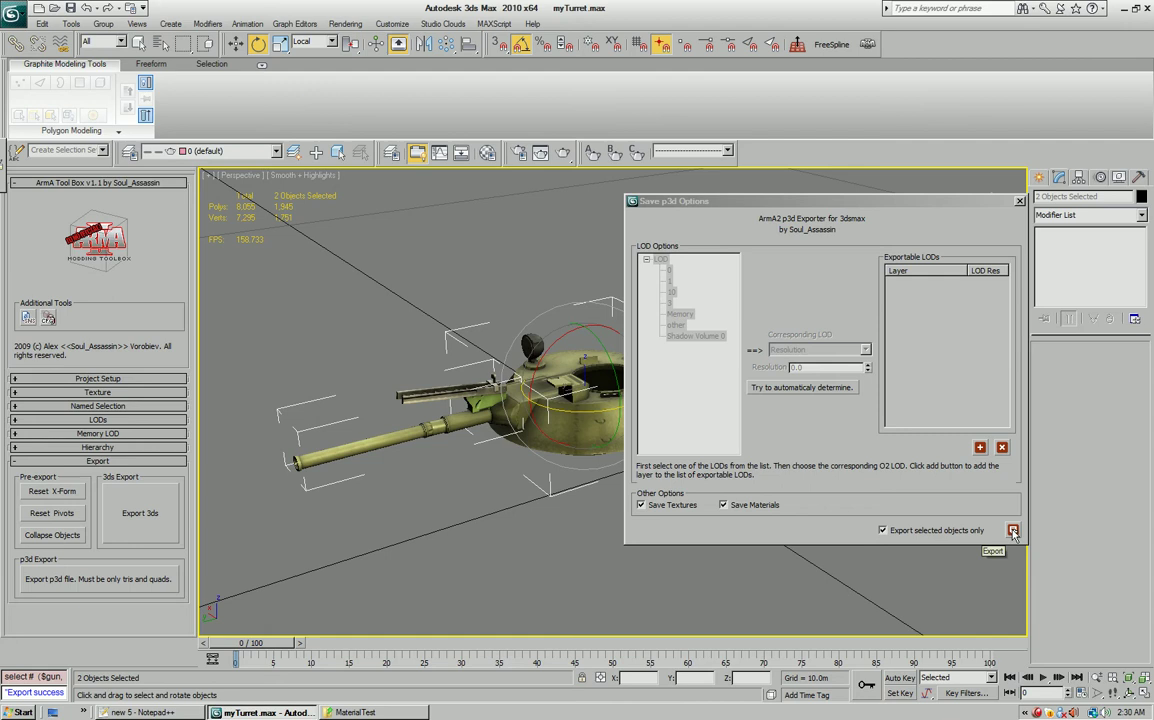
click(891, 530)
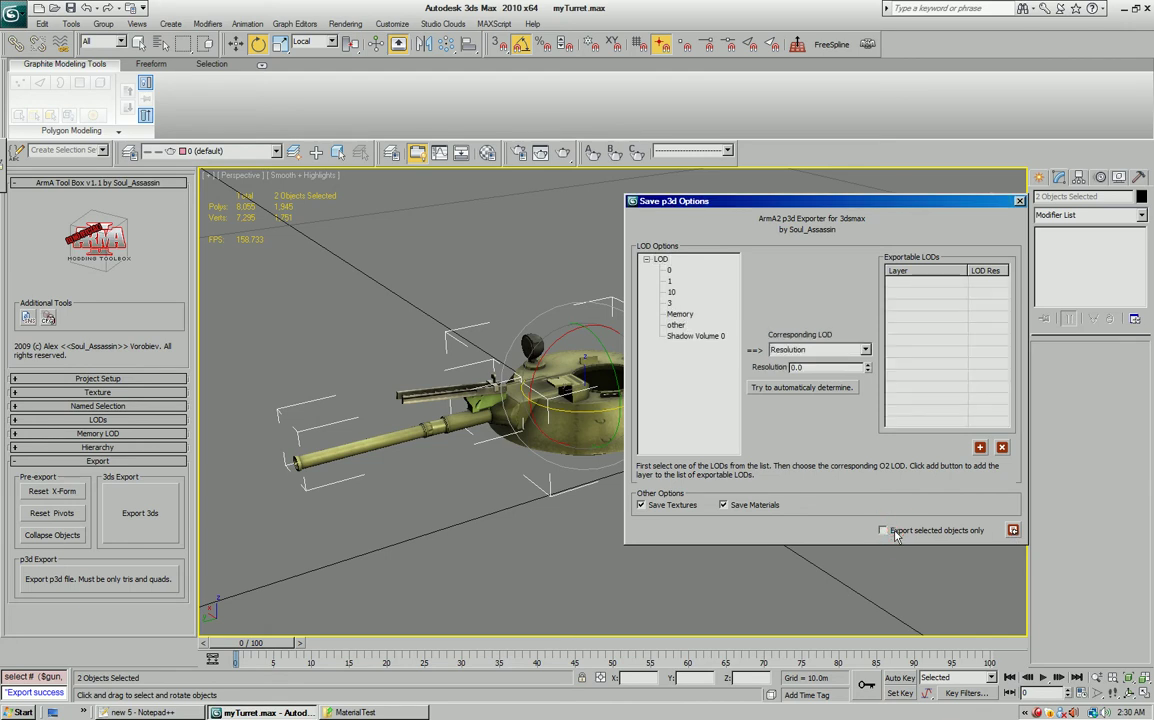
middle_drag(421, 291, 396, 297)
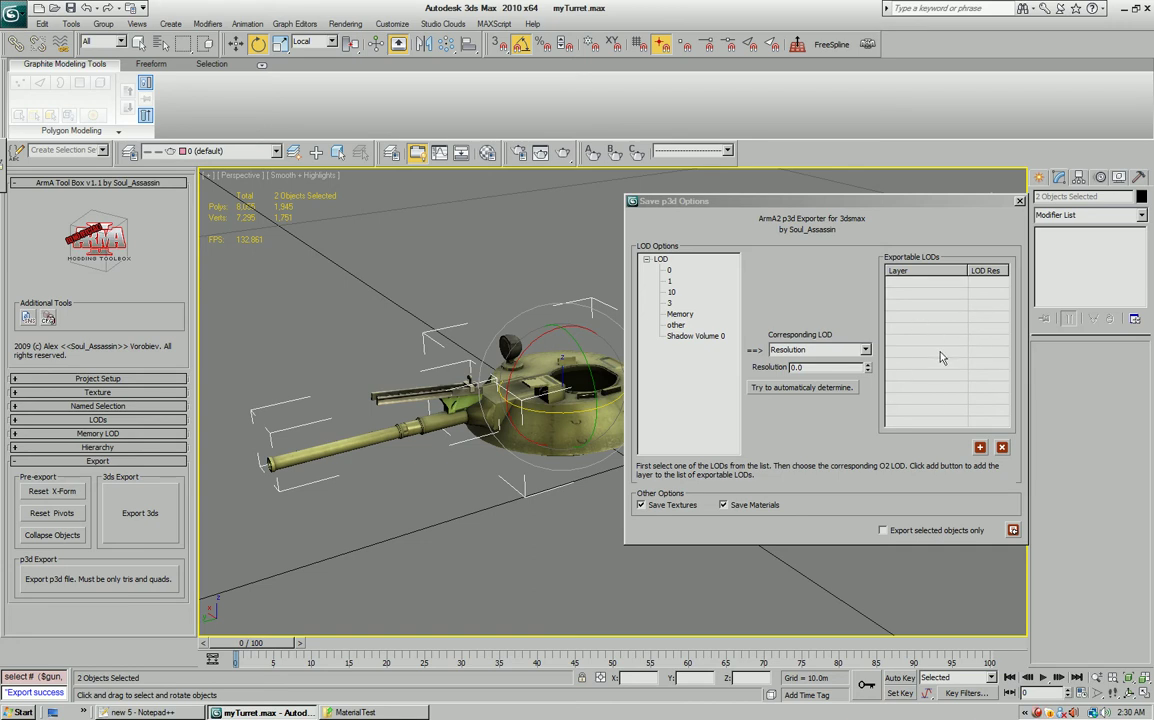
Add layer 0 to the exportable LODs as a Resolution LOD with resolution 0.0.
click(670, 271)
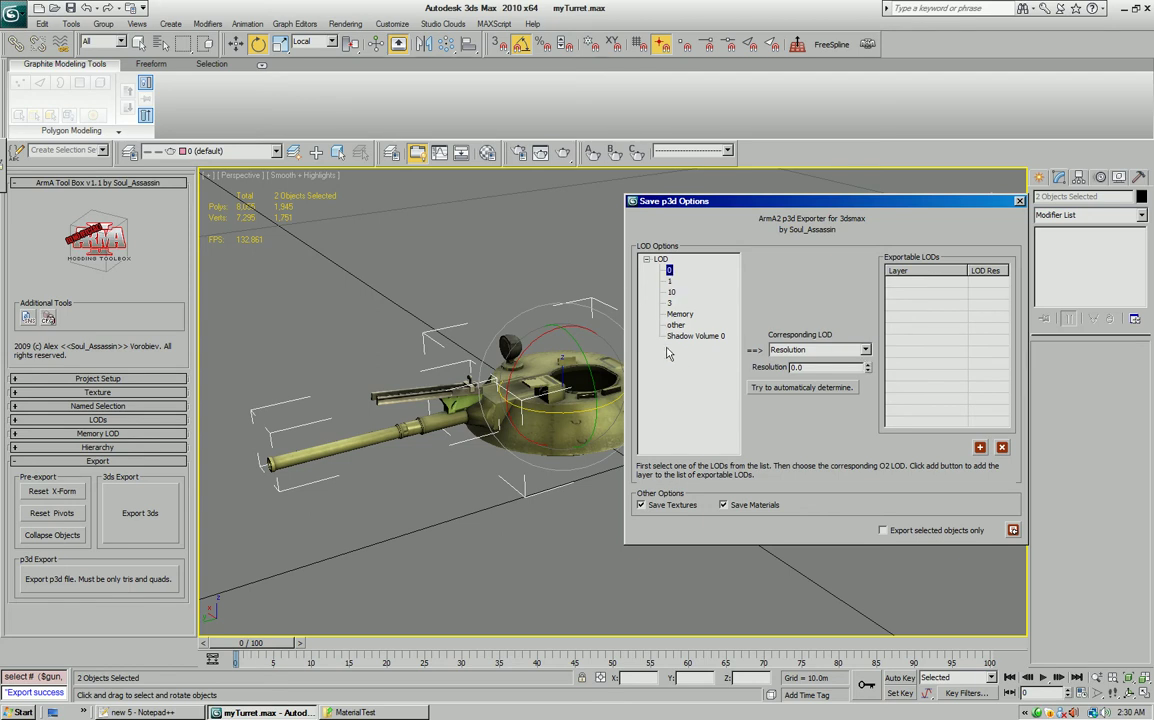
click(865, 350)
click(800, 361)
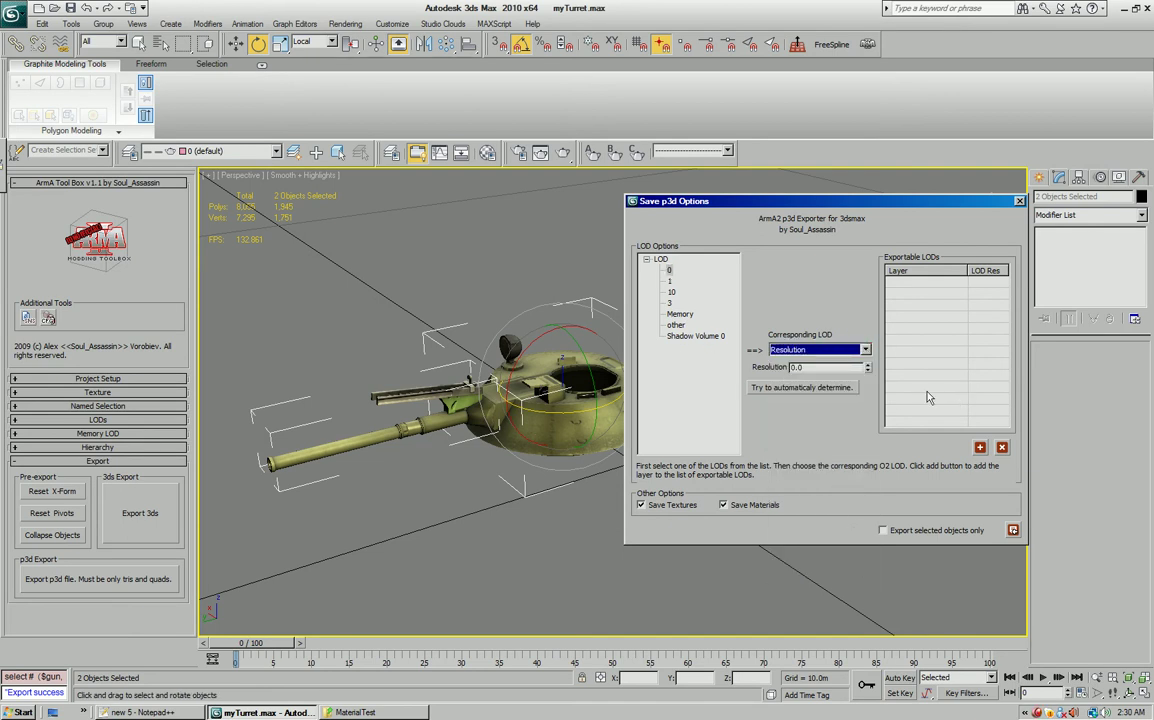
click(868, 363)
right_click(868, 363)
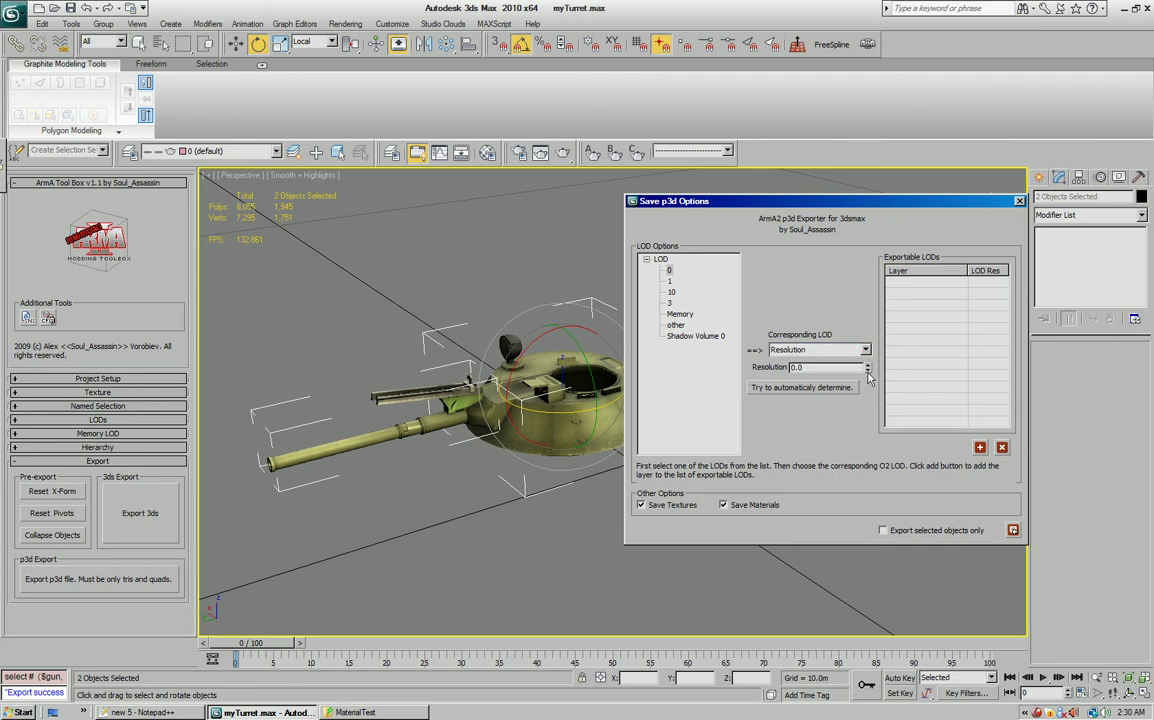
click(980, 448)
Add layer 1 to the exportable LODs as a Resolution LOD with resolution 1.0.
click(671, 281)
click(867, 365)
click(980, 447)
Add the Shadow Volume 0 layer to the exportable LODs, matched to the Shadow Volume 0 LOD type.
click(712, 338)
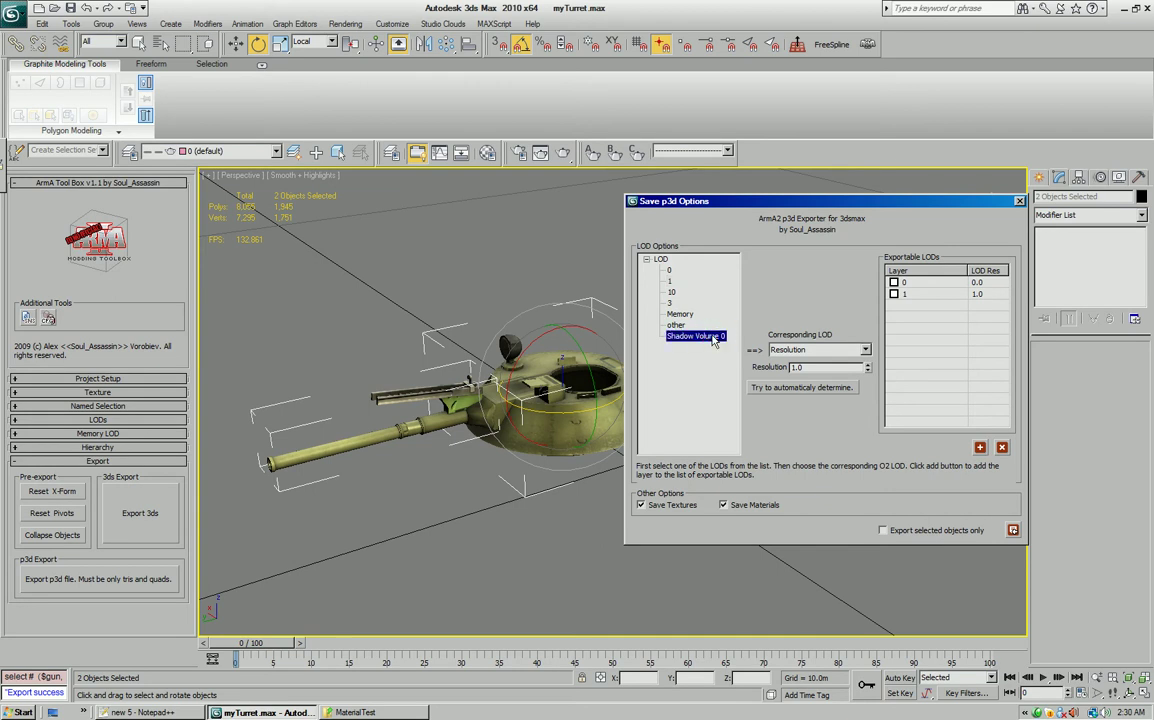
click(866, 349)
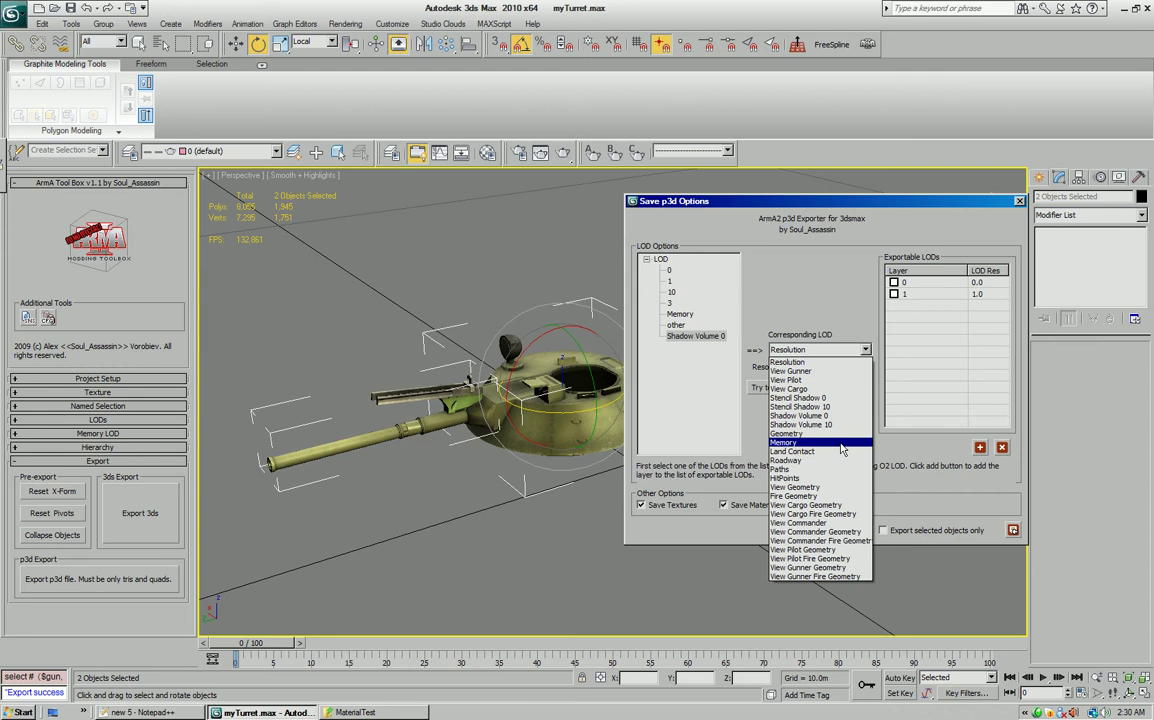
click(840, 416)
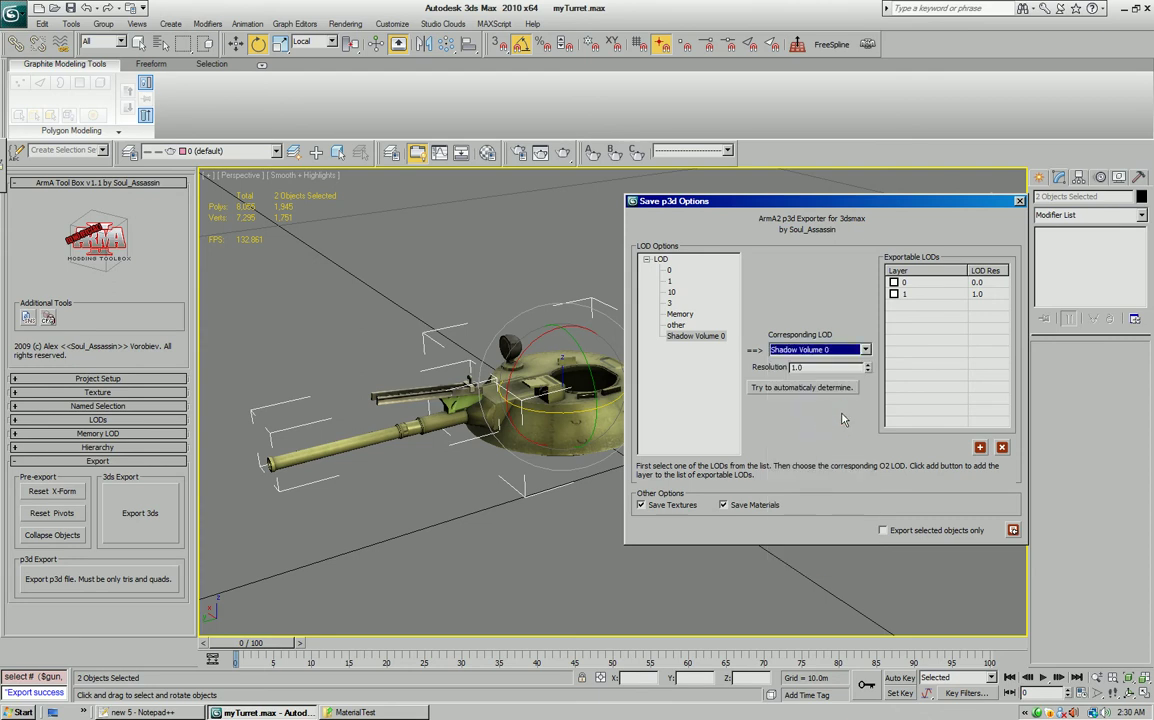
click(980, 448)
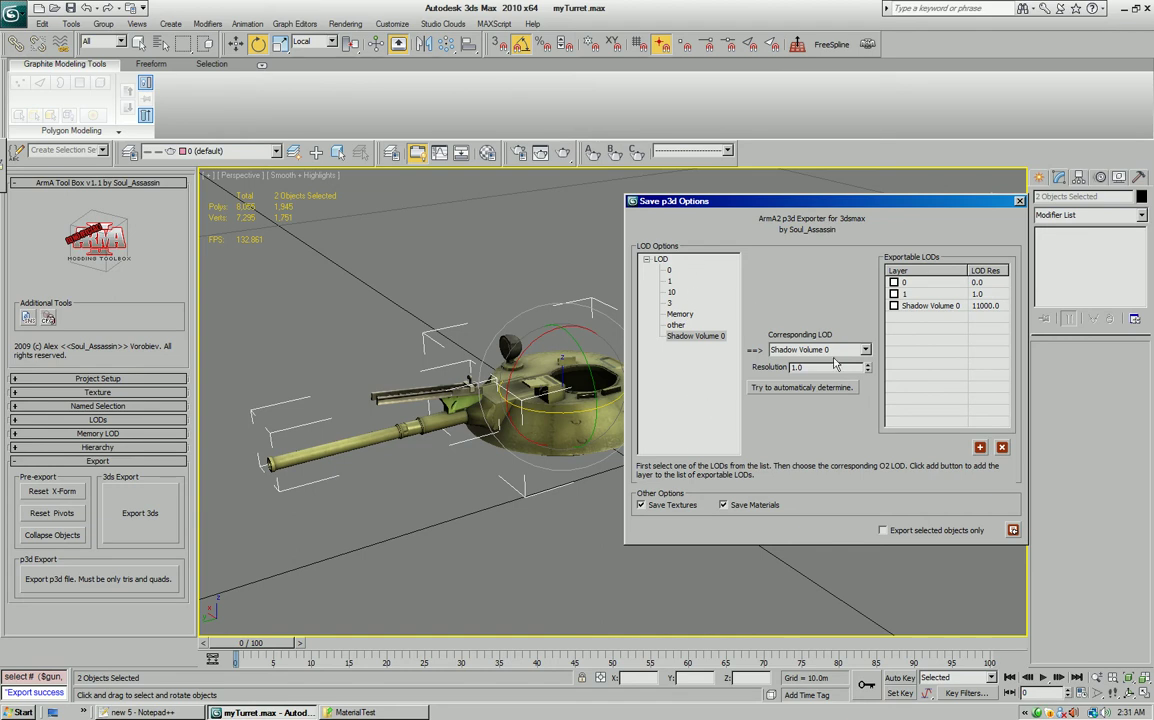
Remove layers 0, 1 and Shadow Volume 0 from the exportable LODs.
click(893, 295)
click(893, 305)
click(893, 282)
click(1002, 447)
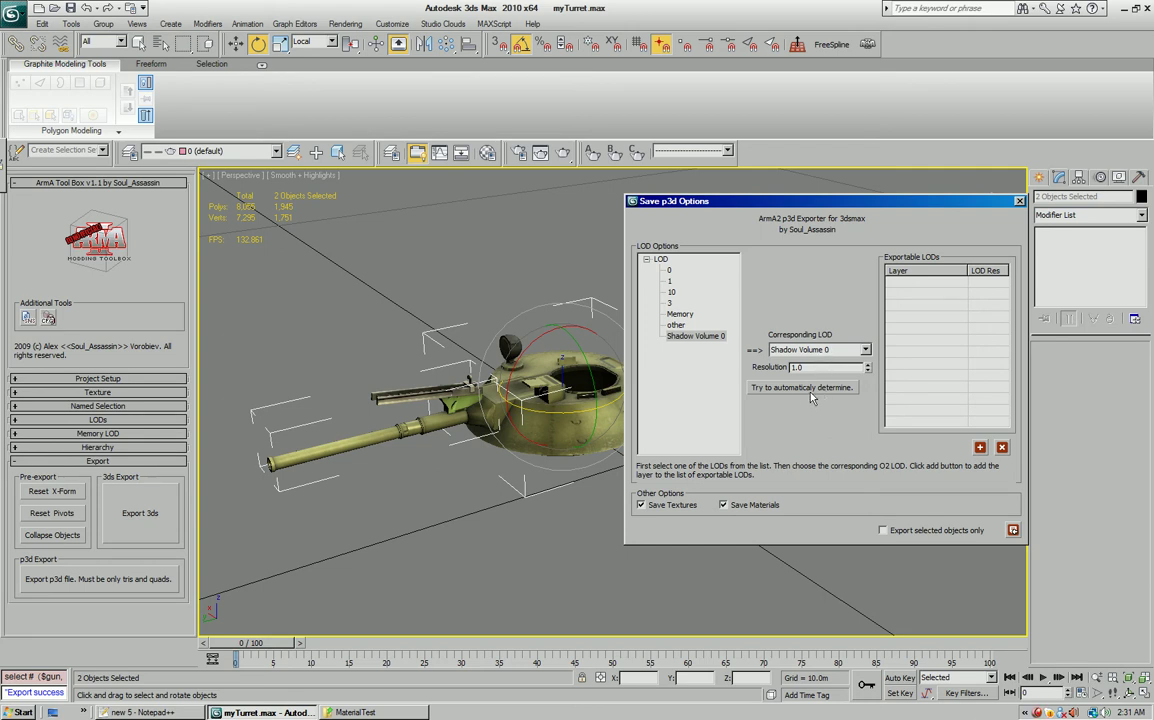
Review the preset names offered for a new LOD and cancel without adding one.
click(88, 420)
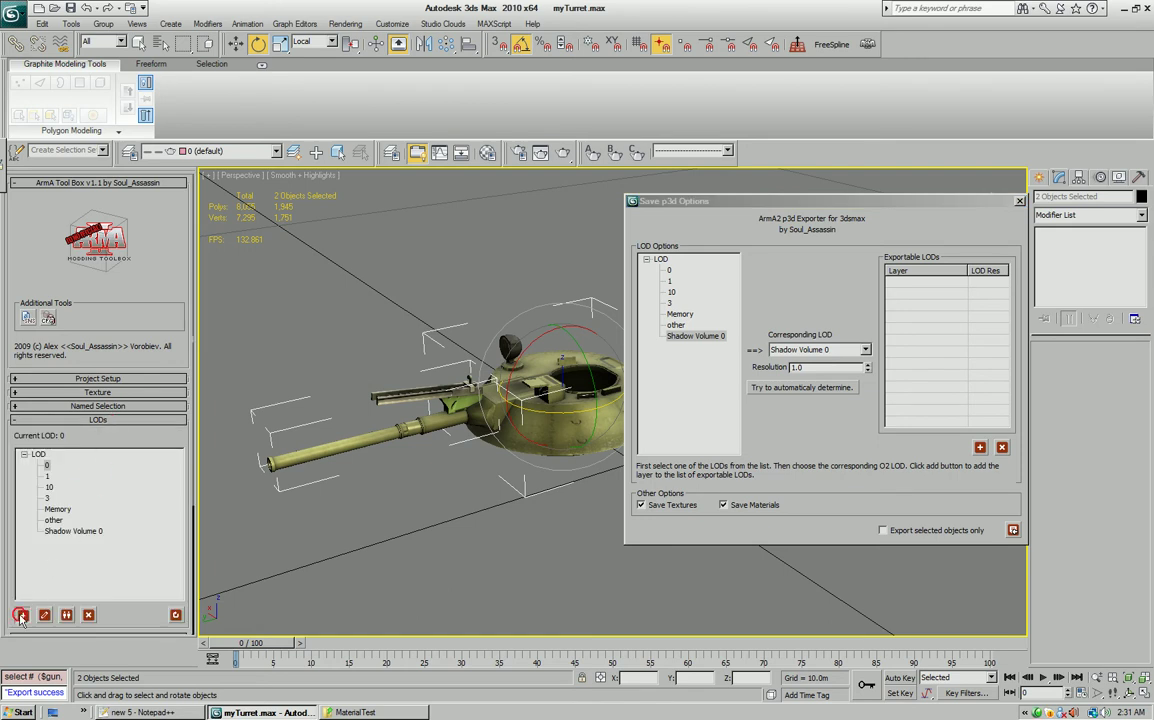
click(20, 615)
click(590, 365)
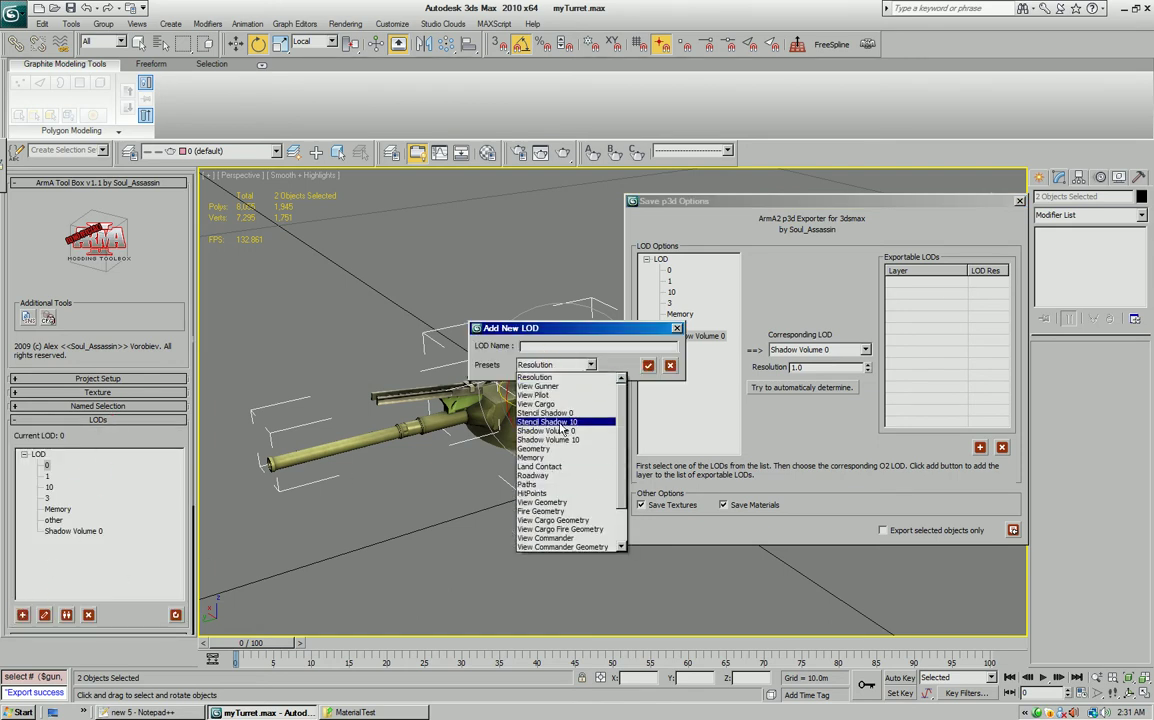
scroll(562, 440, down, 1)
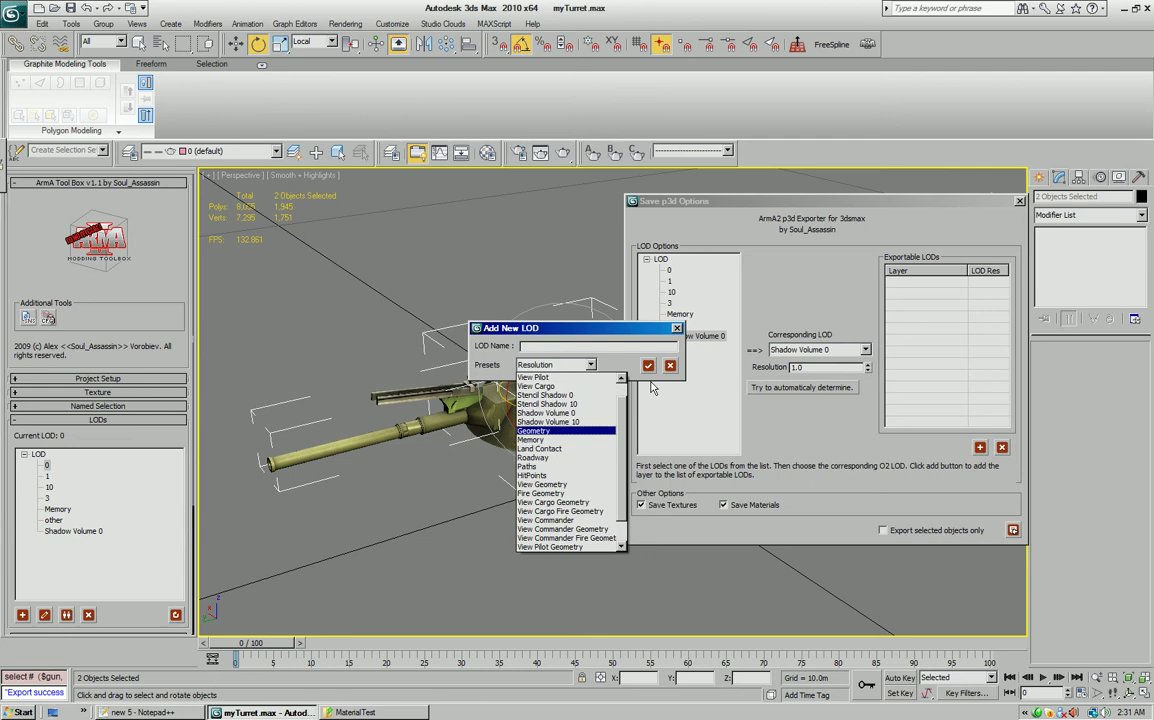
click(670, 365)
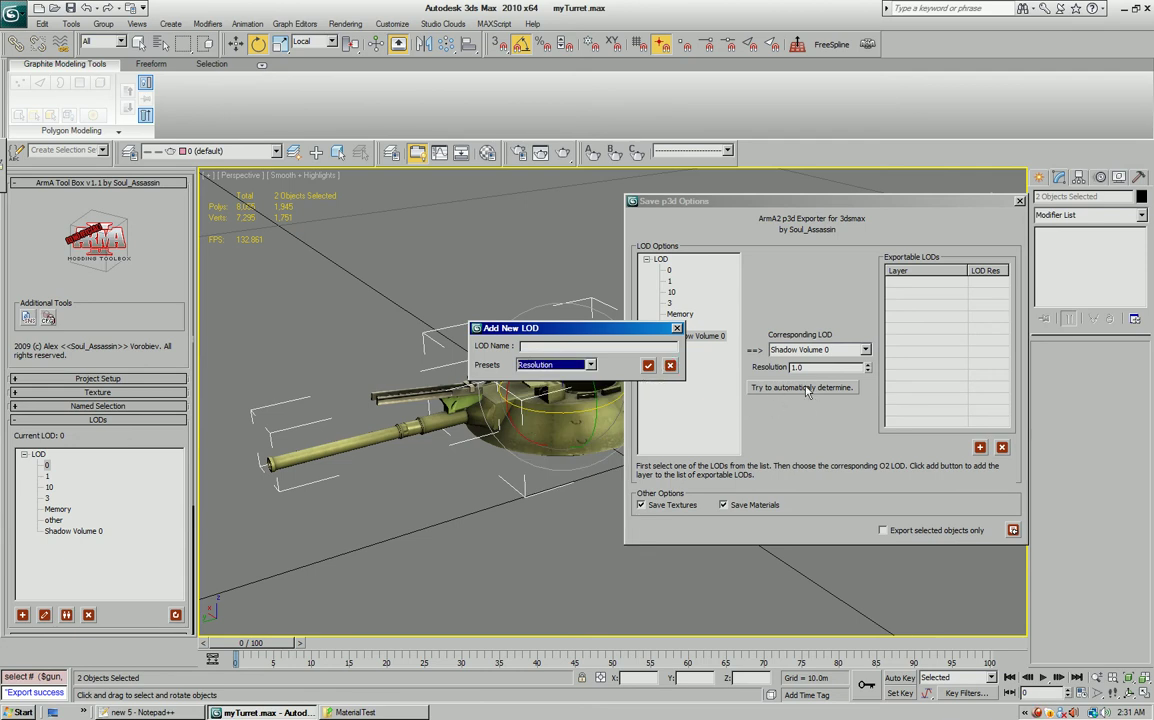
click(677, 327)
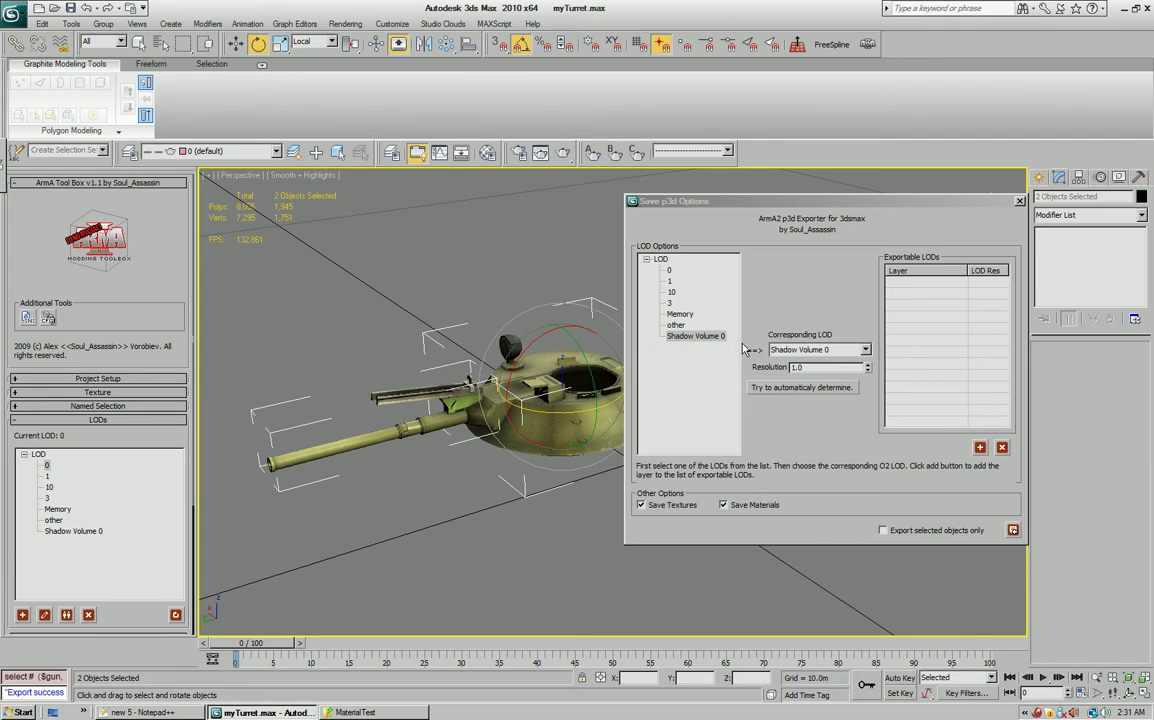
Automatically determine the exportable LODs from the layers and export the model as myTurret to the MaterialTest folder.
click(791, 388)
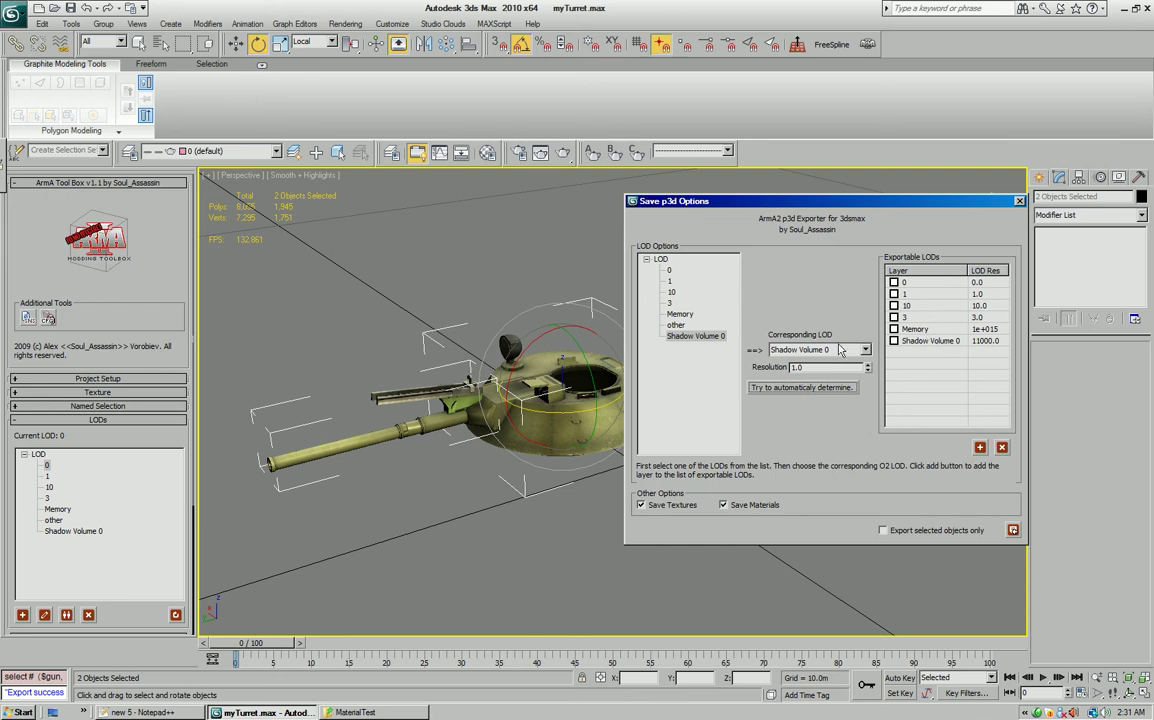
click(677, 326)
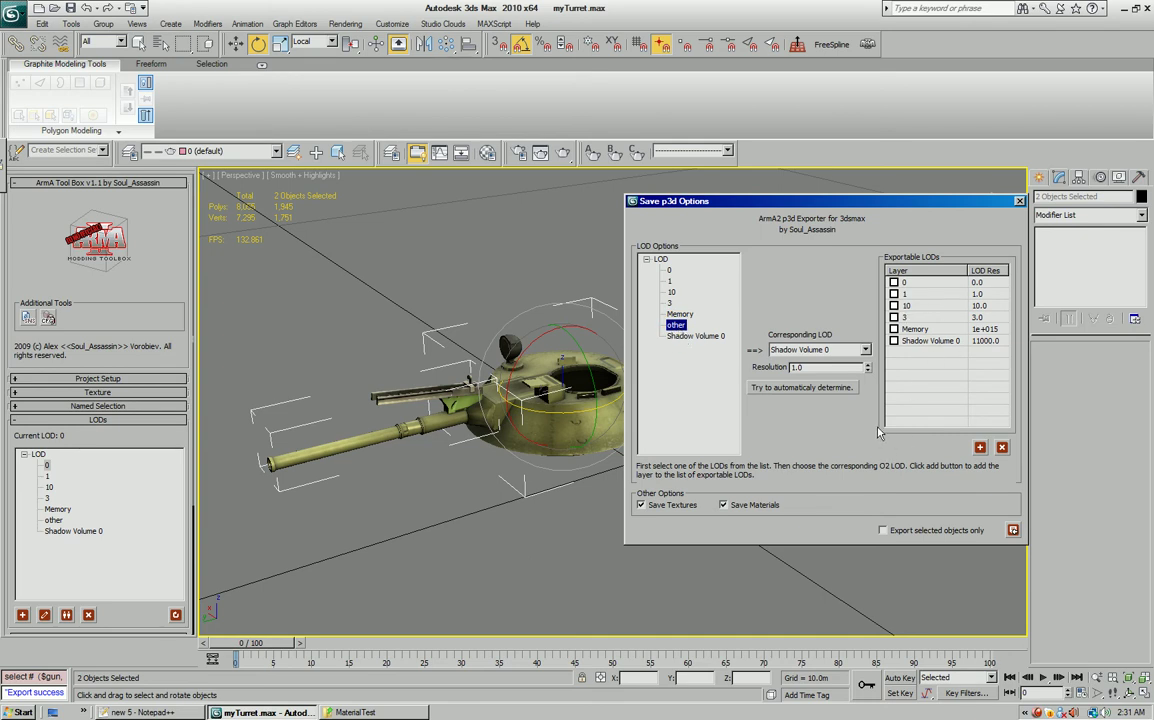
click(1013, 530)
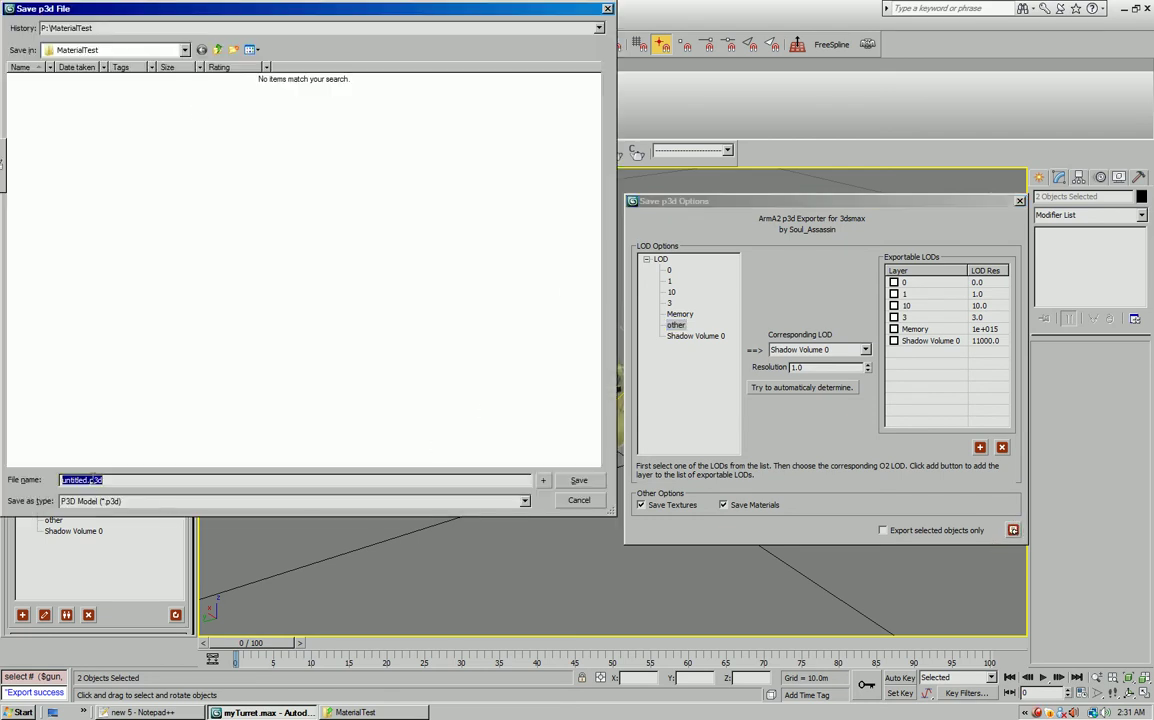
text(myTurret)
click(578, 481)
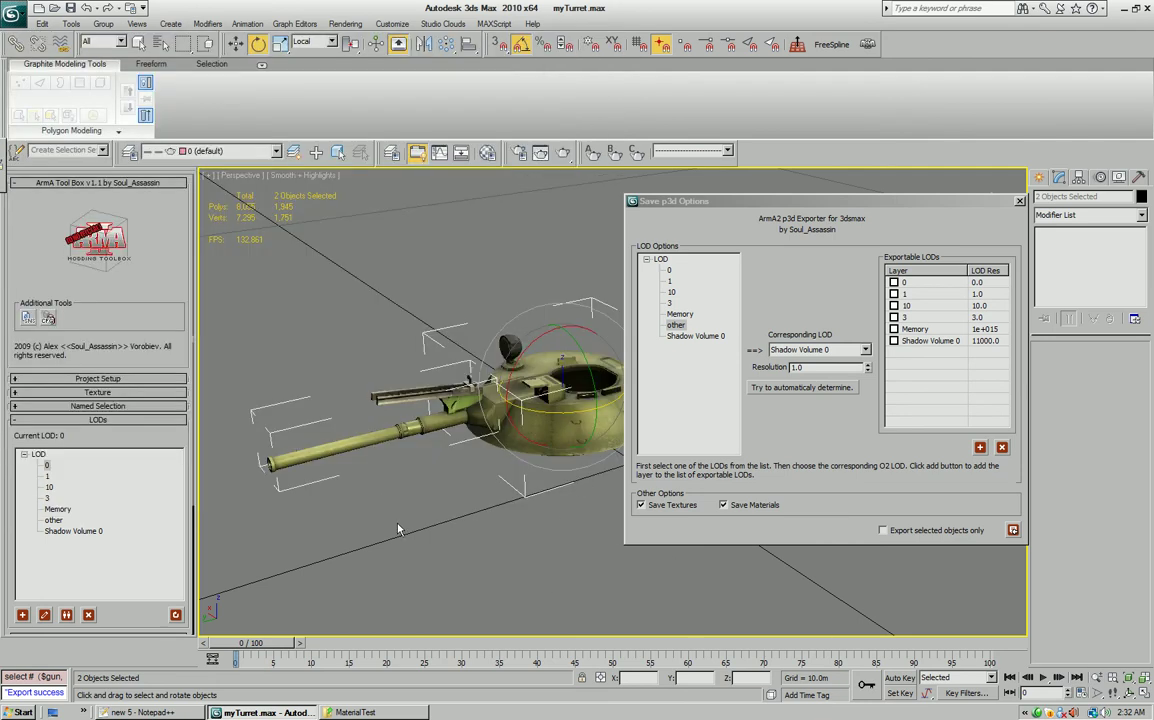
drag(117, 440, 117, 205)
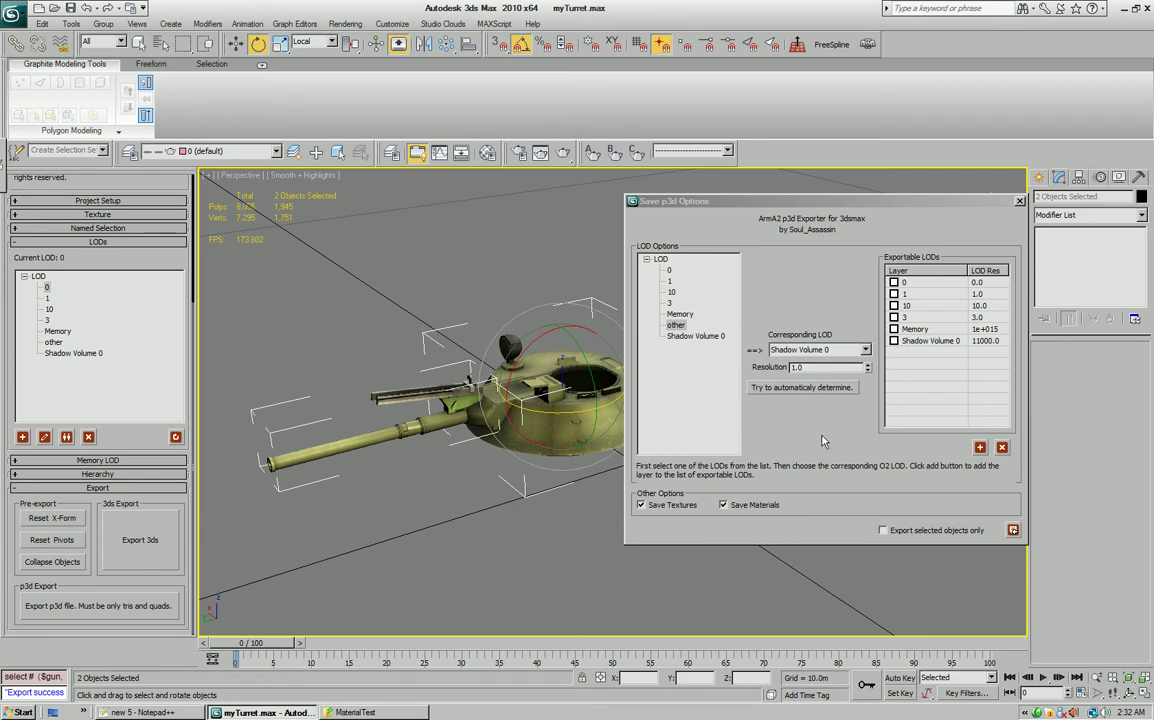
Launch Oxygen 2 Personal Edition and open the exported myTurret.p3d model.
click(31, 712)
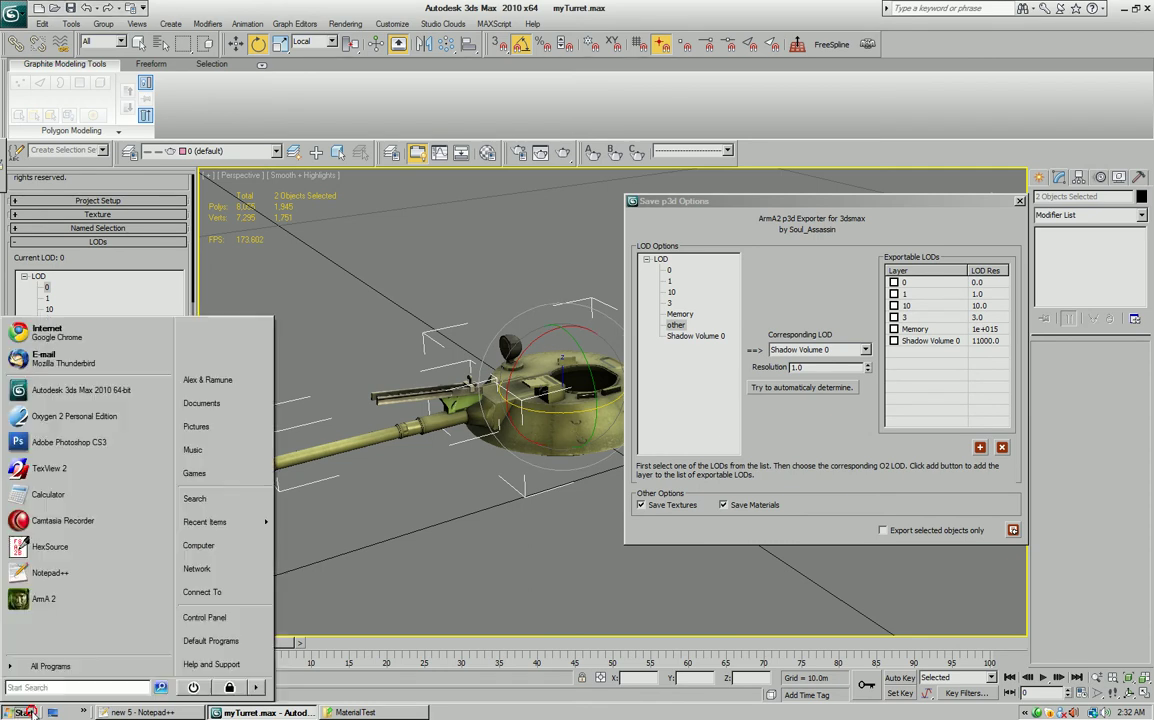
click(54, 420)
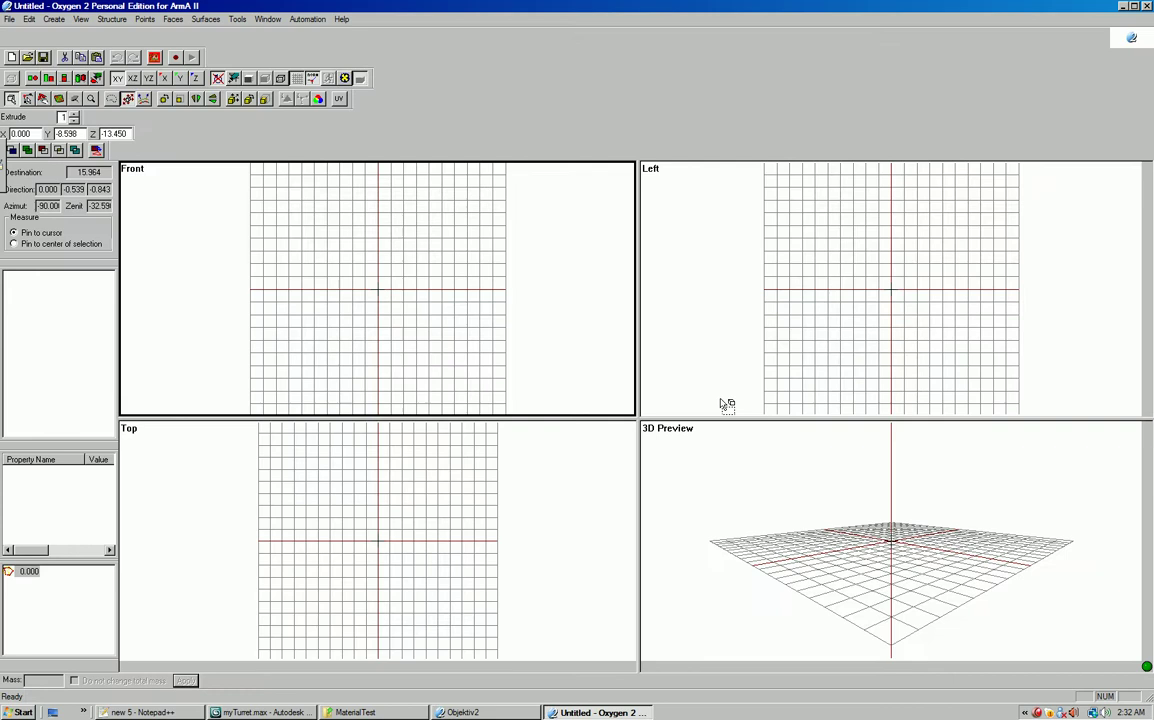
click(11, 19)
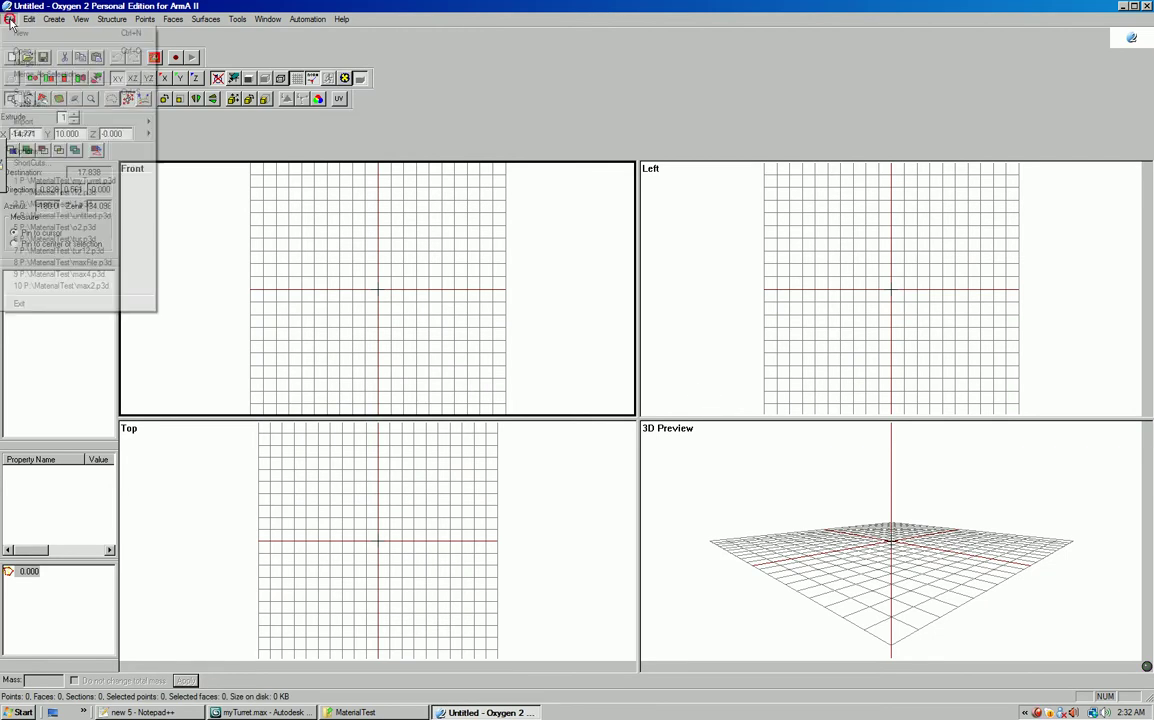
click(60, 49)
double_click(488, 270)
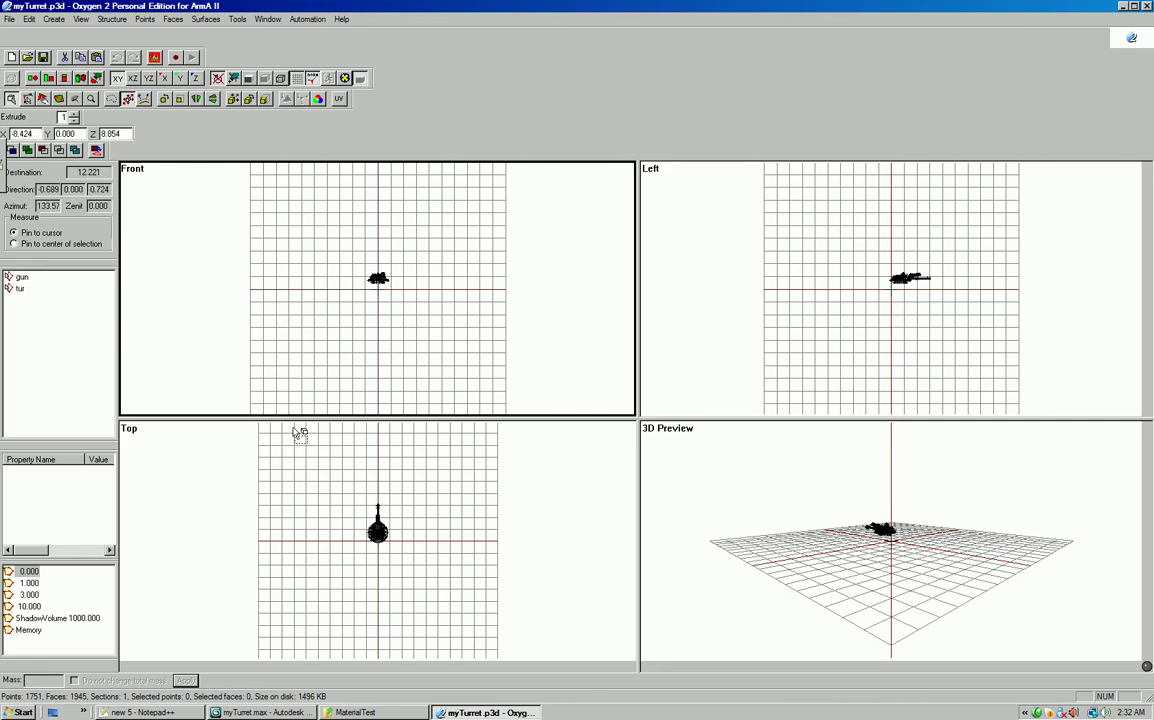
Check the gun and tur named selections in the 0.000 LOD and the tur selection in the 1.000 LOD.
click(18, 276)
click(19, 289)
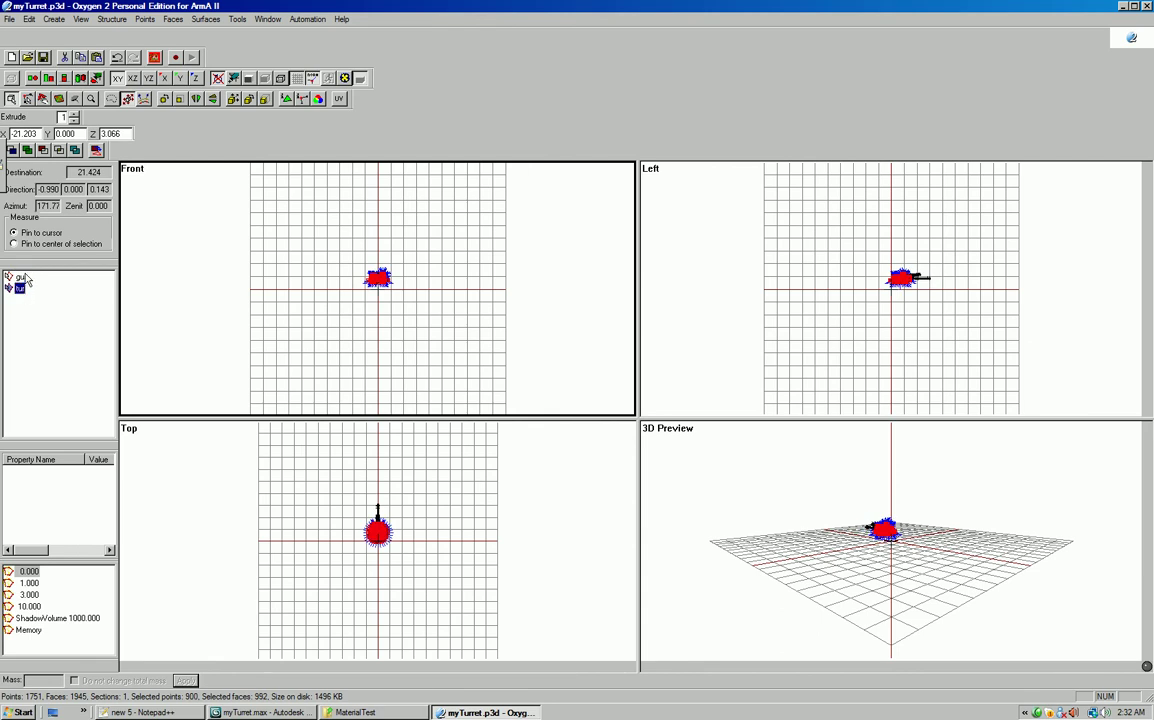
click(20, 277)
click(28, 583)
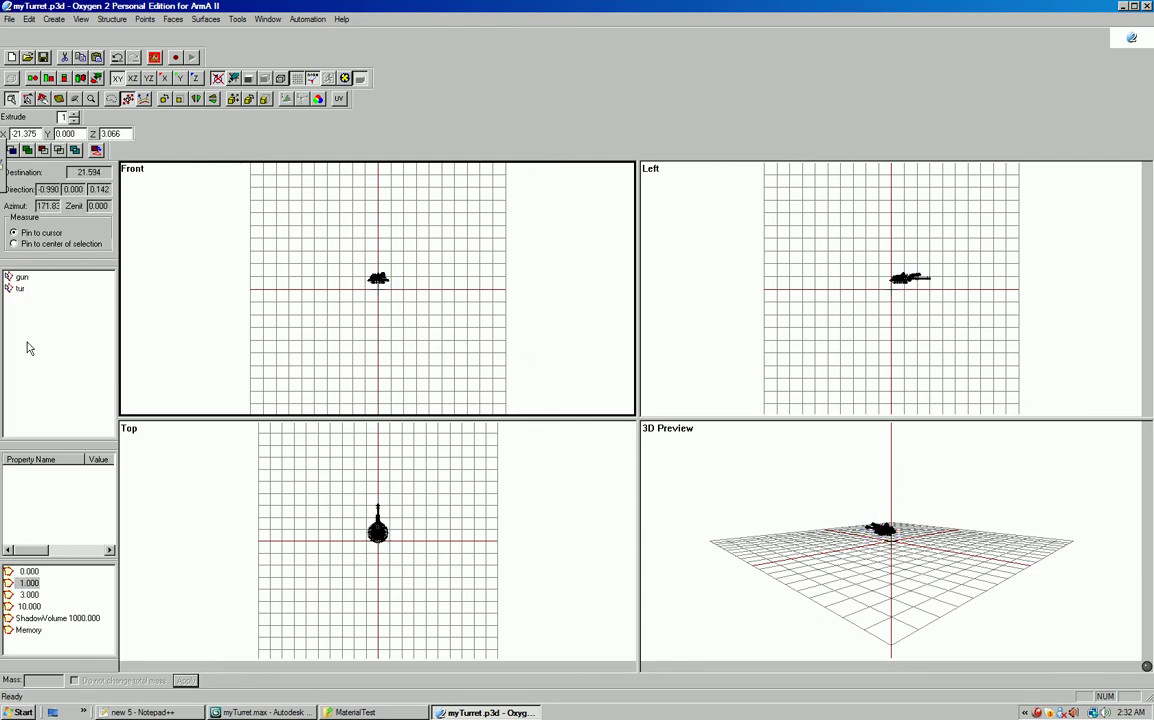
click(19, 289)
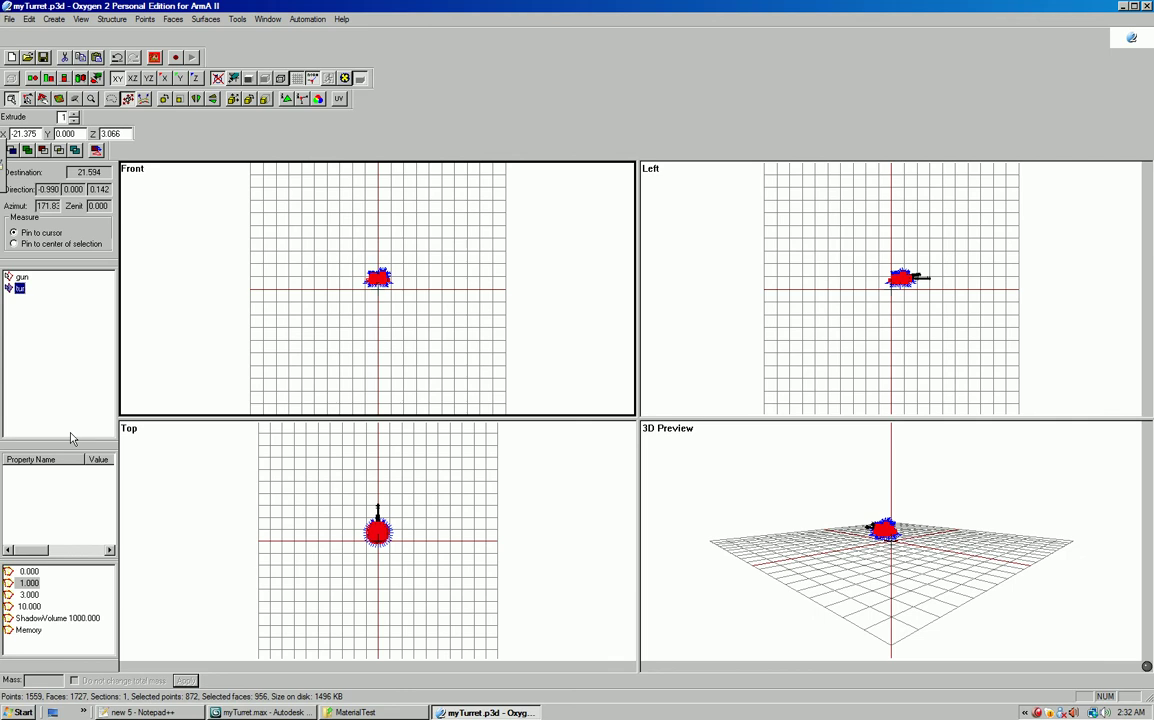
Set the resolution of the ShadowVolume 1000.000 LOD to 0.
click(40, 618)
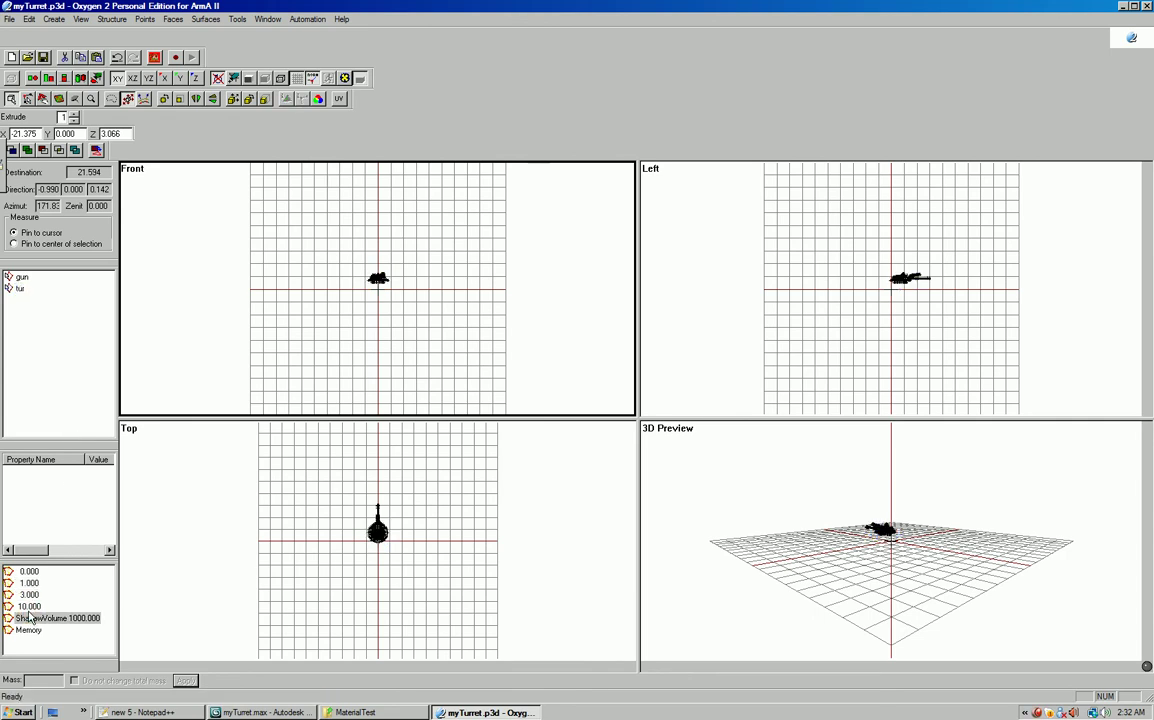
click(29, 606)
click(45, 618)
right_click(60, 618)
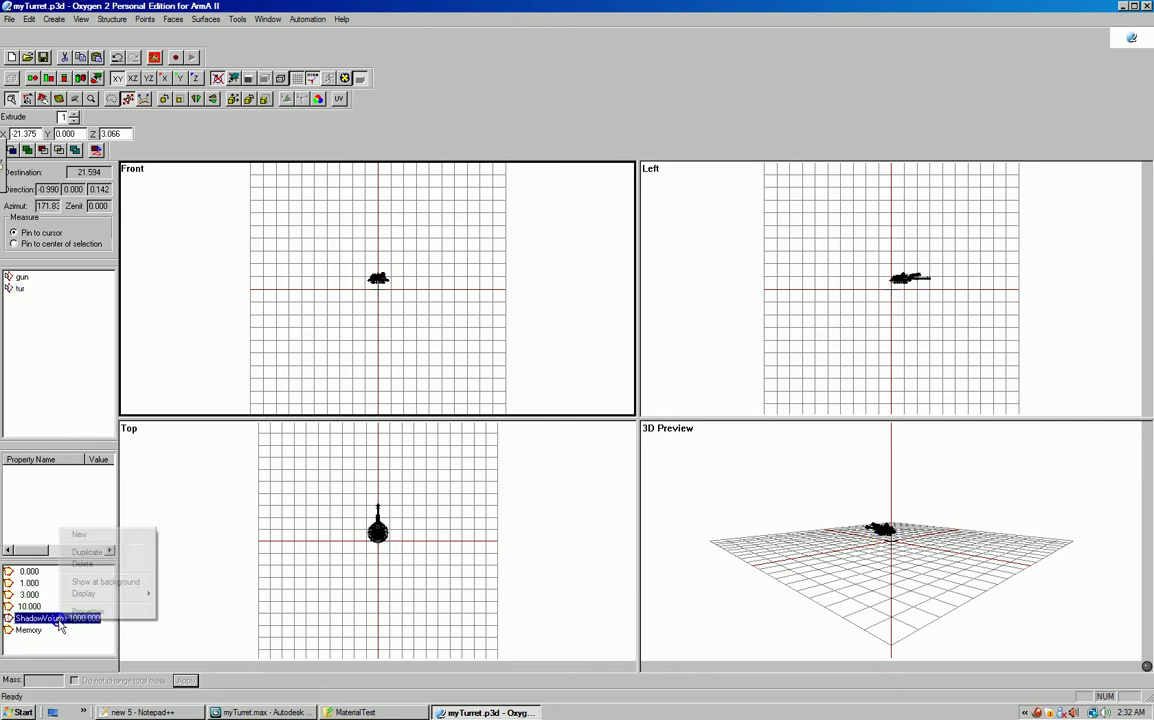
click(88, 612)
drag(72, 440, 149, 286)
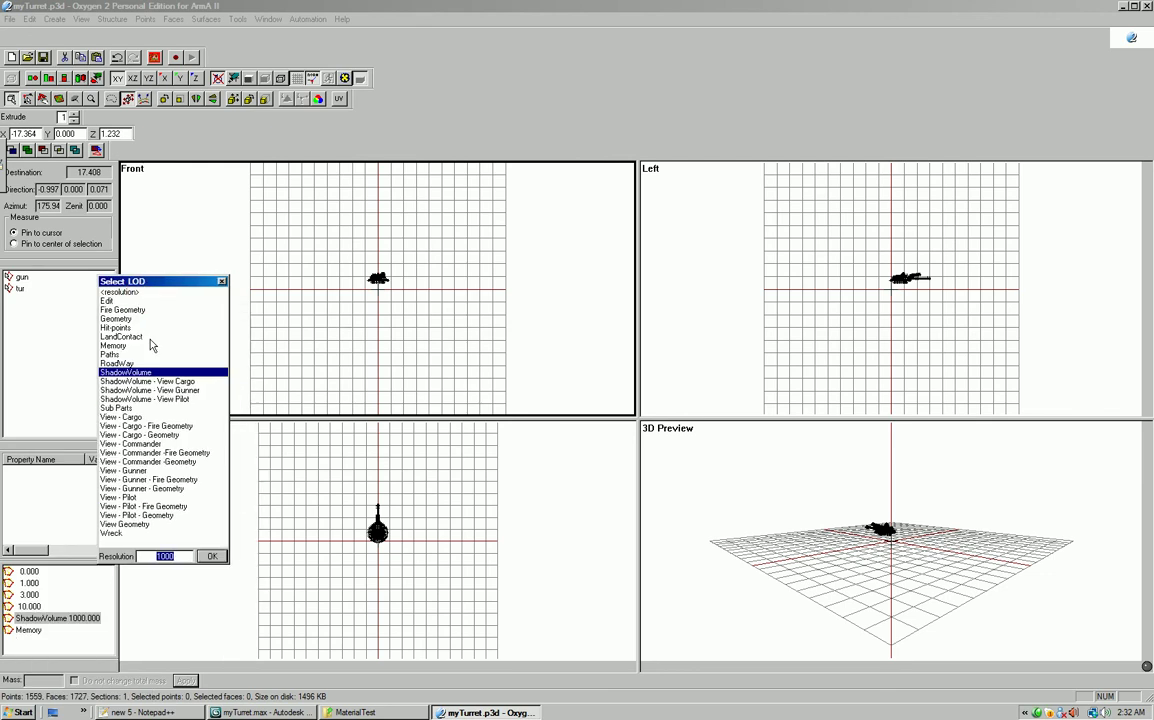
click(113, 559)
text(0)
key(Return)
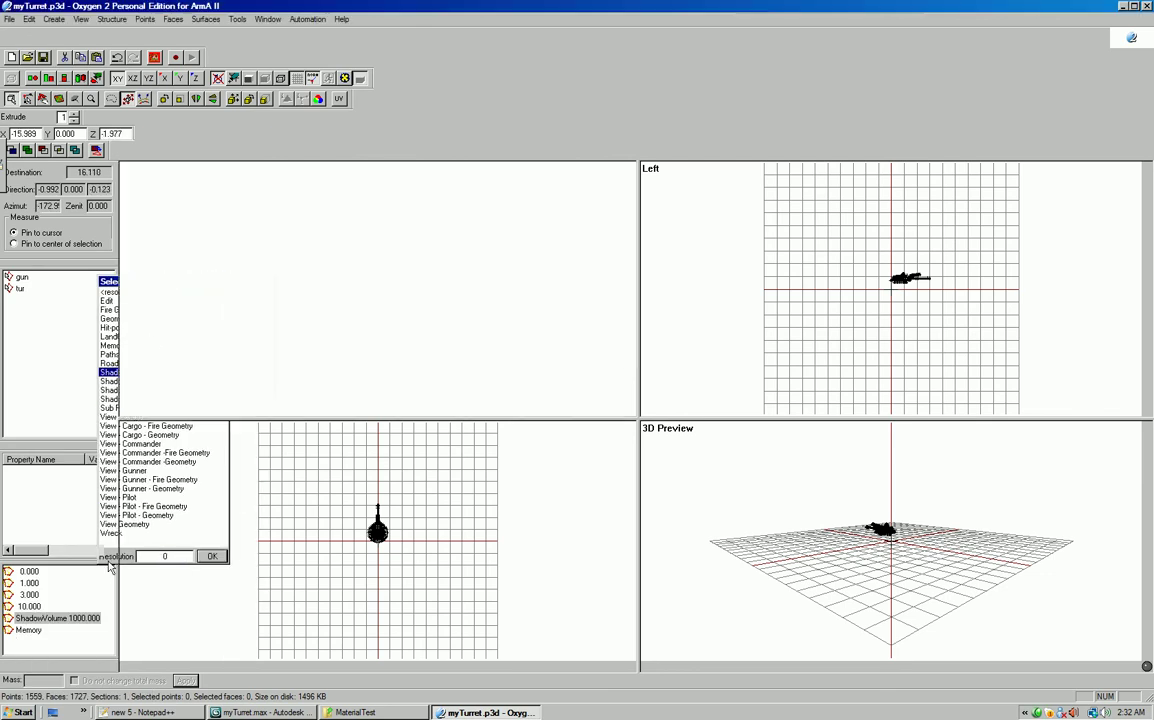
Check the tur_axis and gun_axis named selections in the Memory LOD.
click(36, 630)
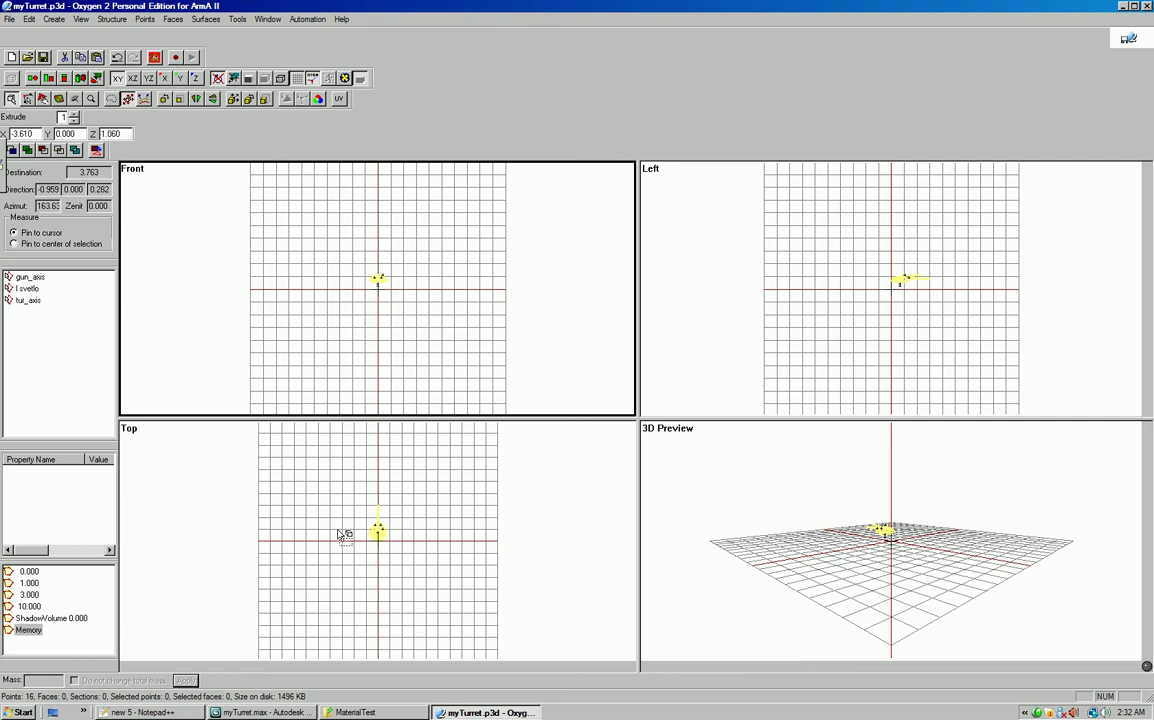
click(27, 300)
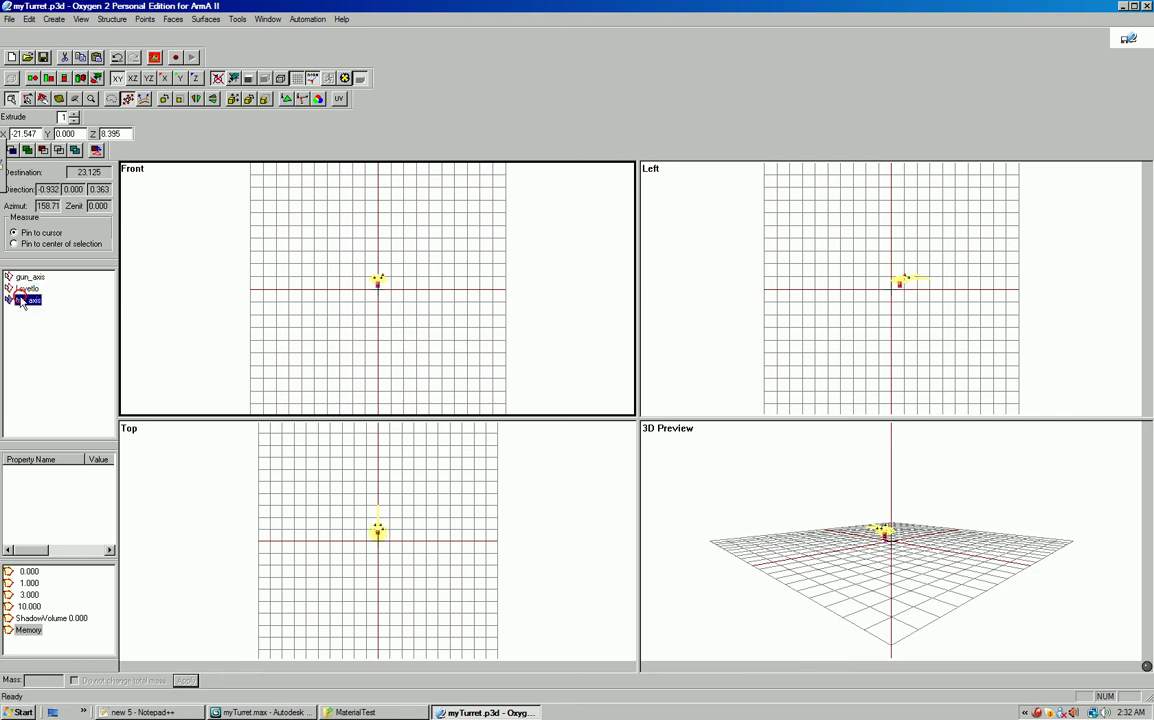
click(28, 277)
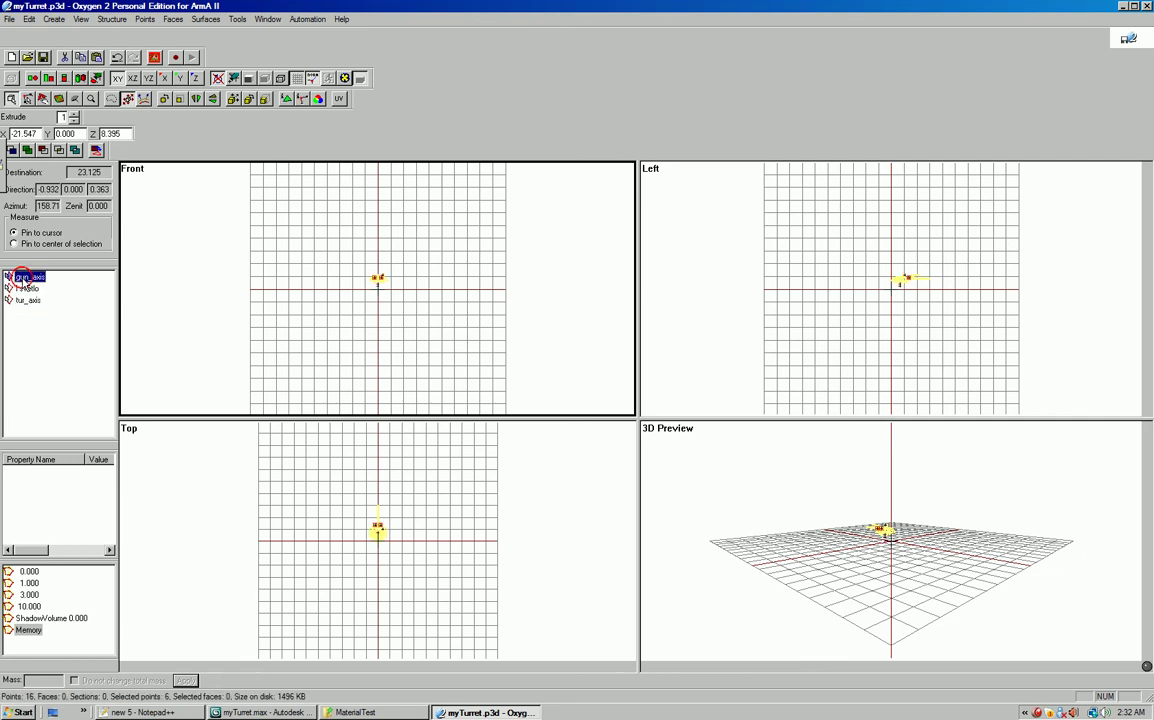
Select all the geometry in the 0.000 LOD and inspect the turret in the 1.000, 3.000 and 10.000 LODs.
click(29, 571)
click(489, 597)
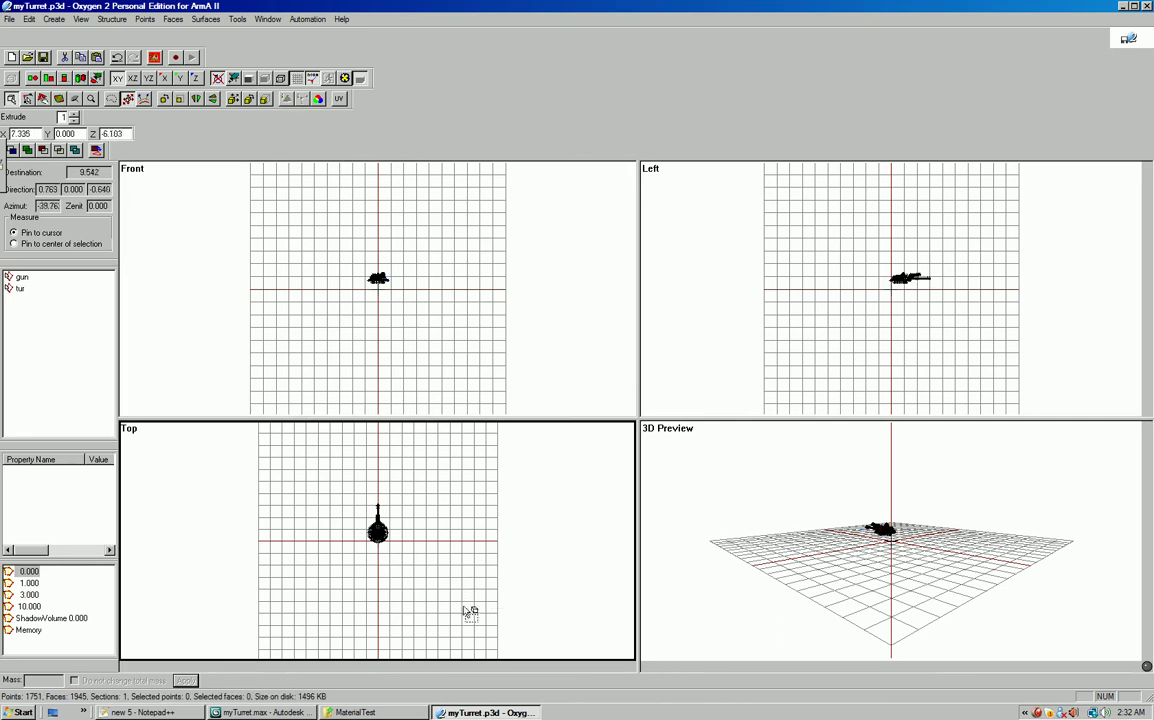
drag(477, 607, 305, 456)
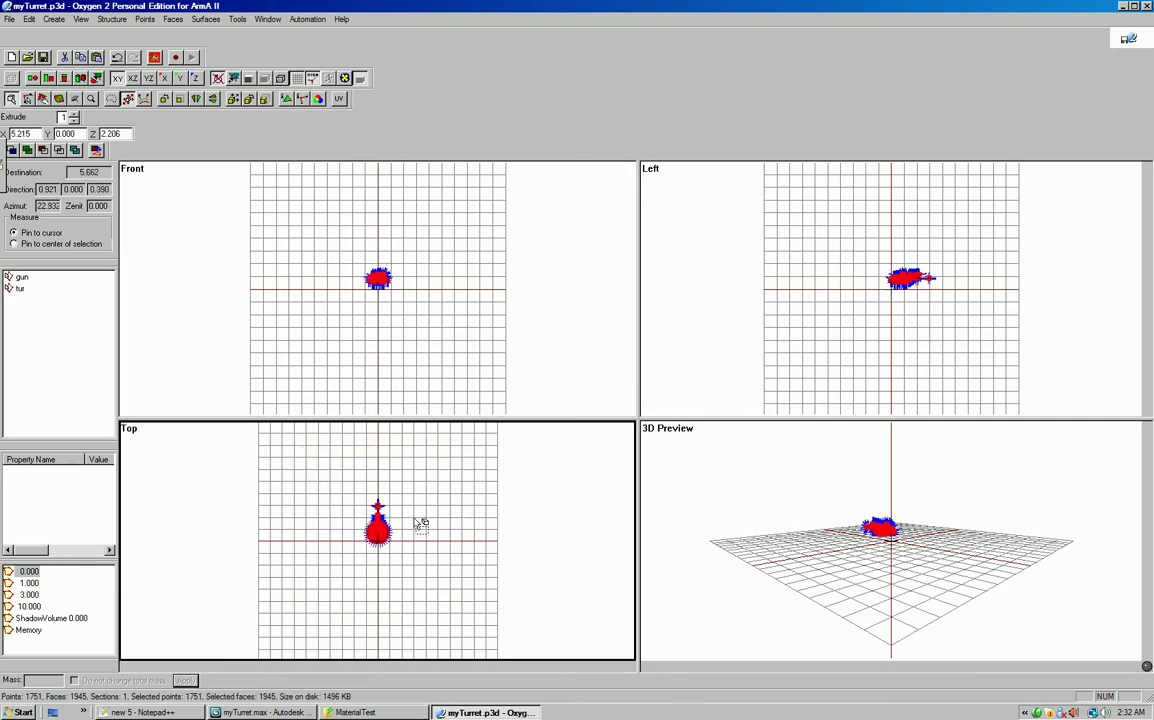
click(29, 582)
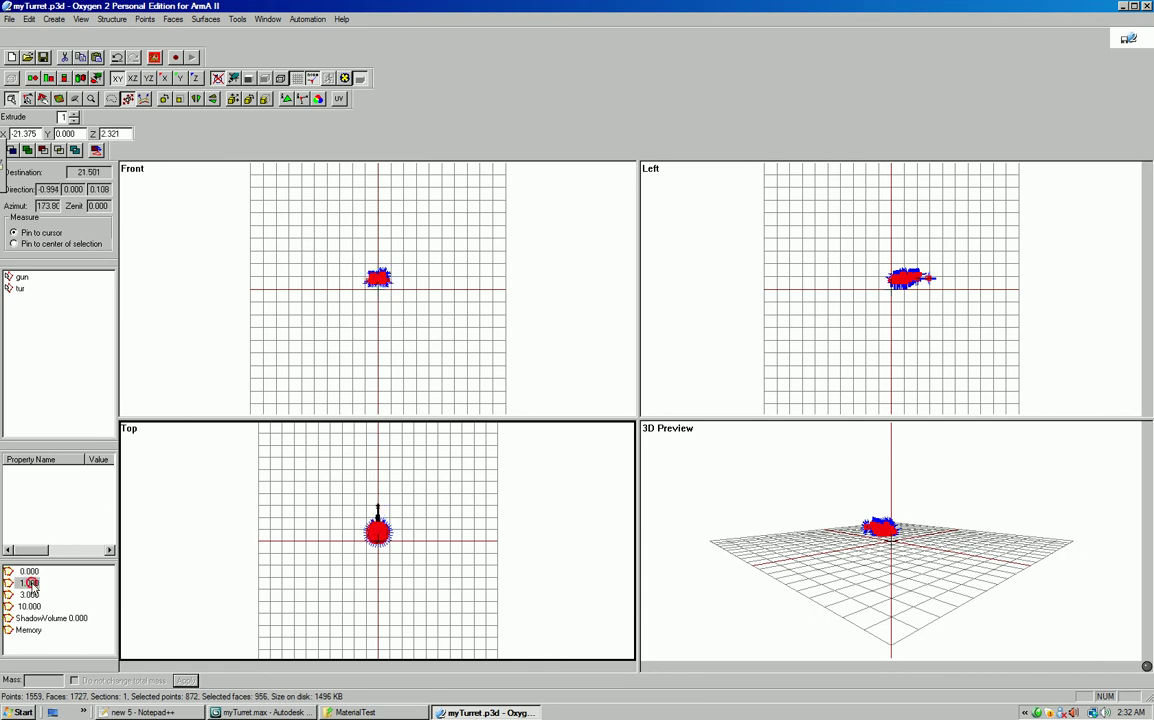
click(29, 594)
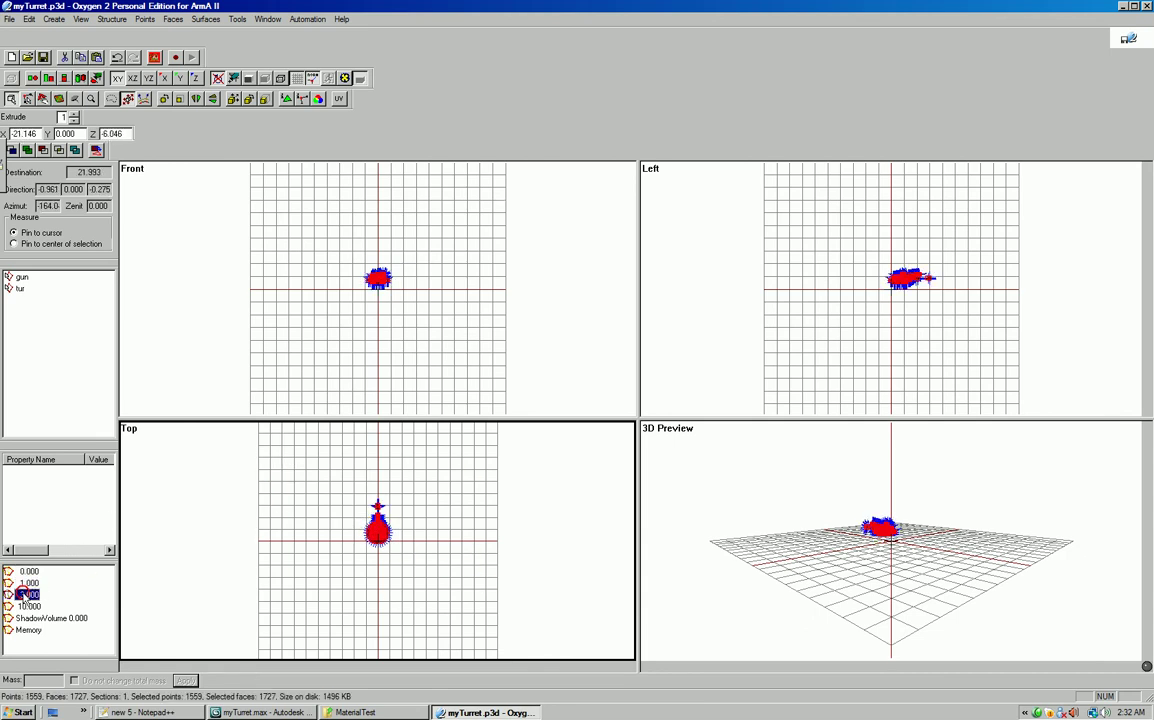
click(29, 606)
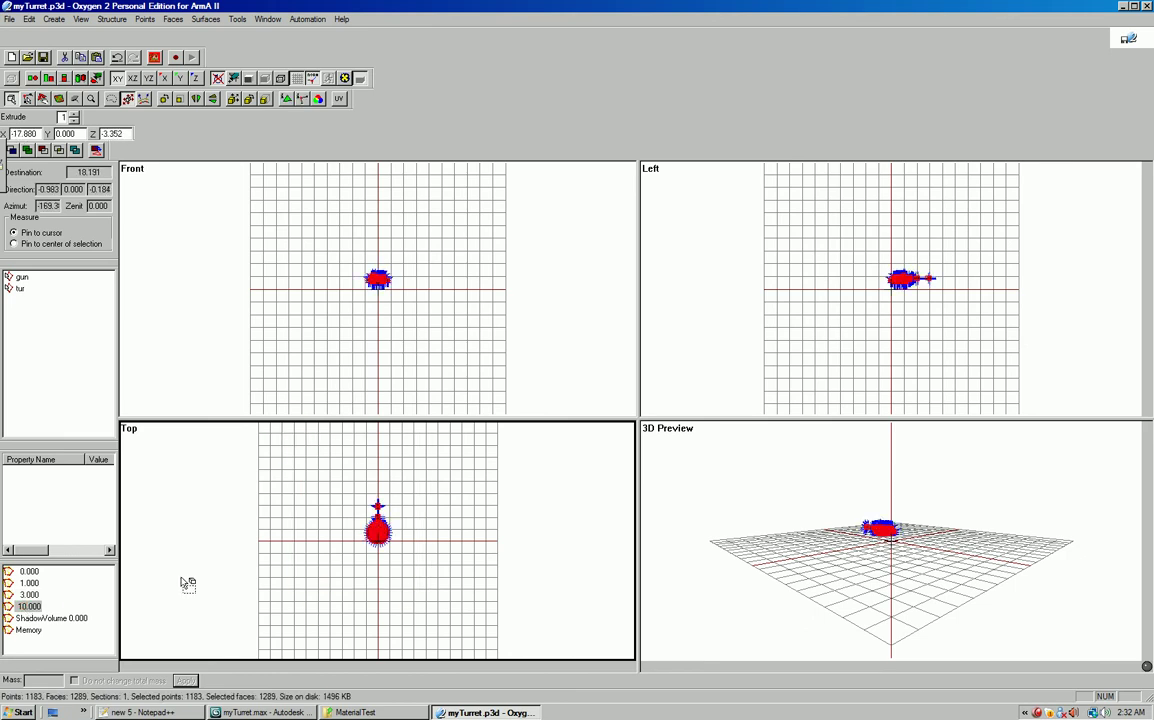
Find the non-closed geometry in the ShadowVolume 0.000 LOD and delete it.
click(58, 619)
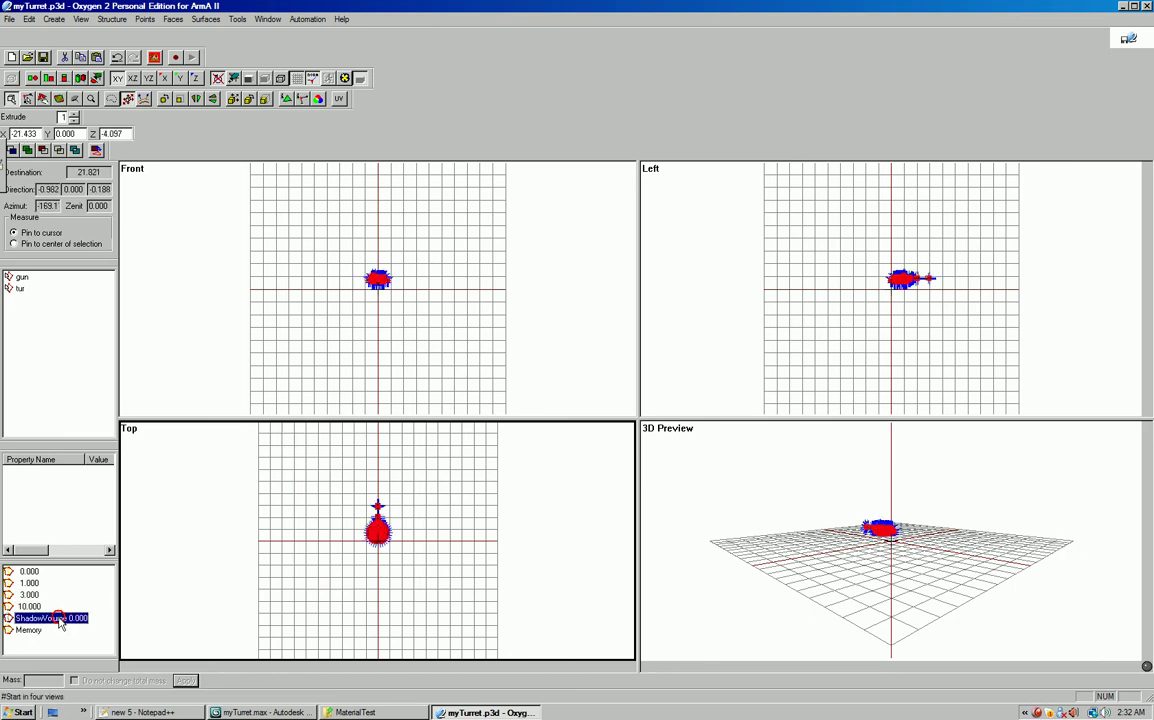
scroll(458, 598, up, 6)
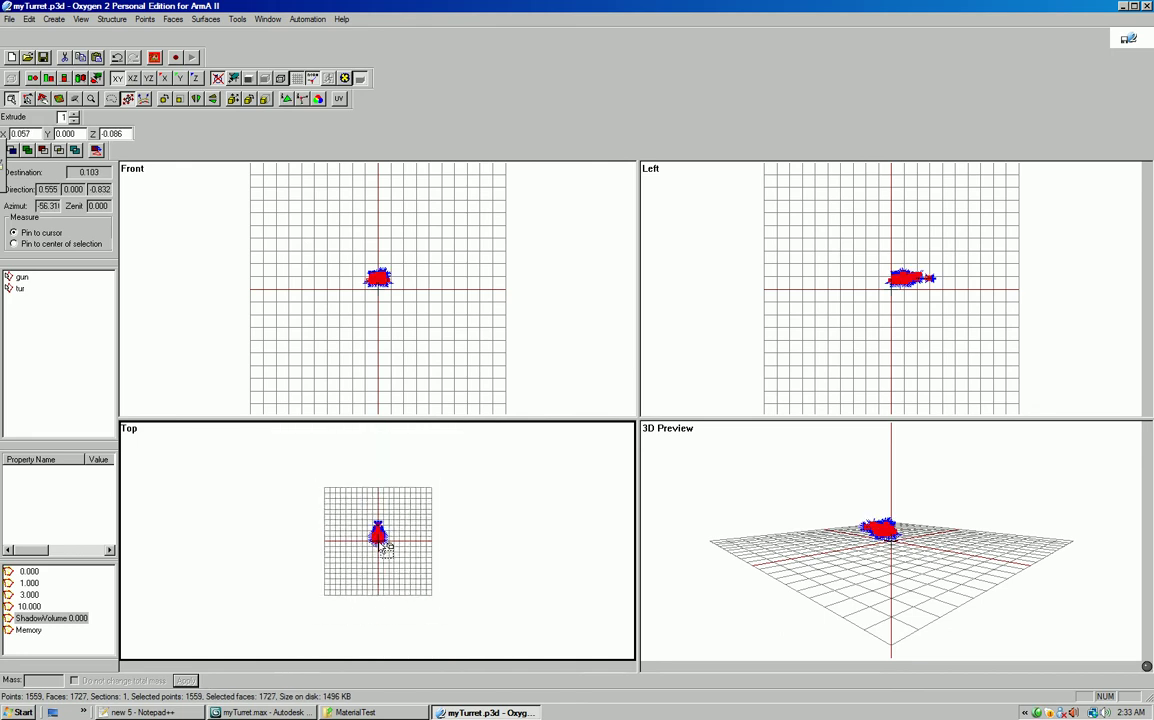
scroll(466, 515, down, 1)
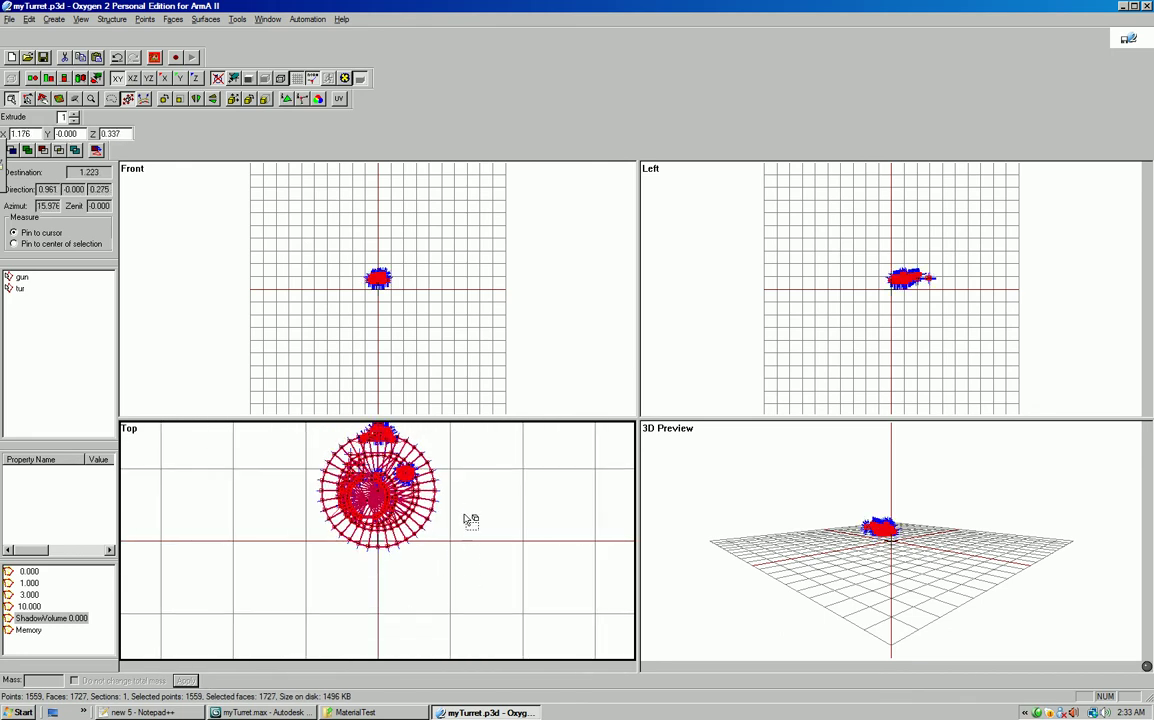
scroll(454, 518, up, 1)
middle_drag(454, 518, 427, 617)
scroll(455, 512, down, 2)
scroll(461, 518, down, 1)
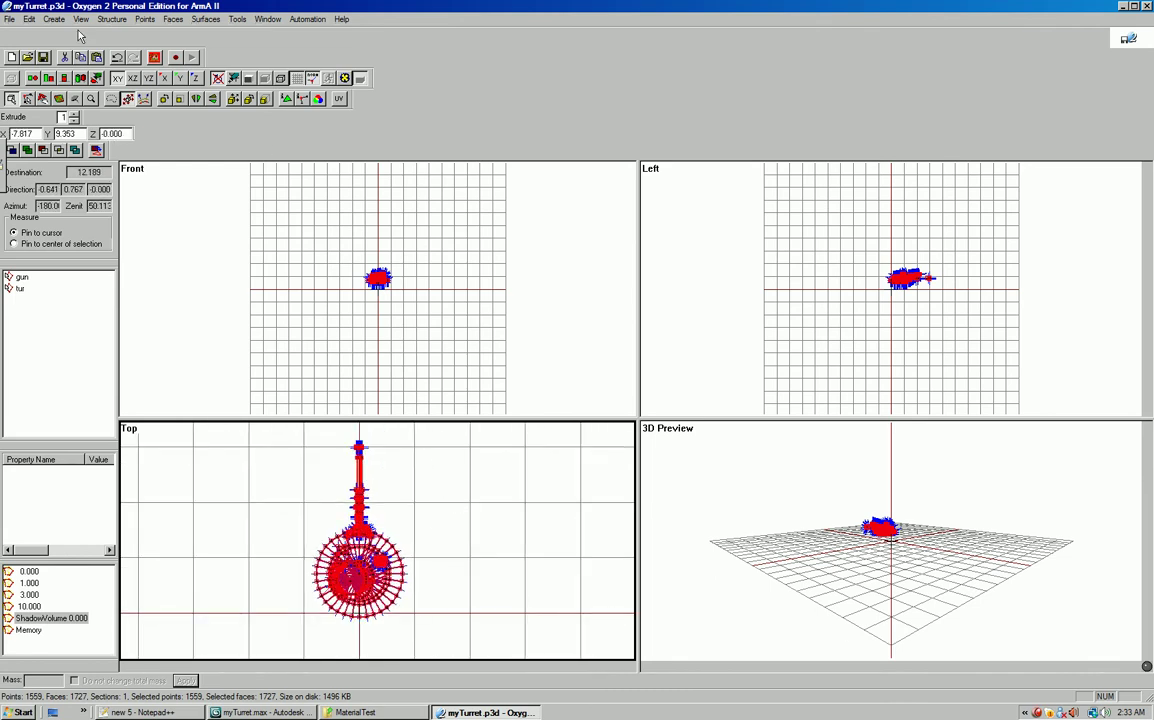
click(107, 23)
mouse_move(90, 86)
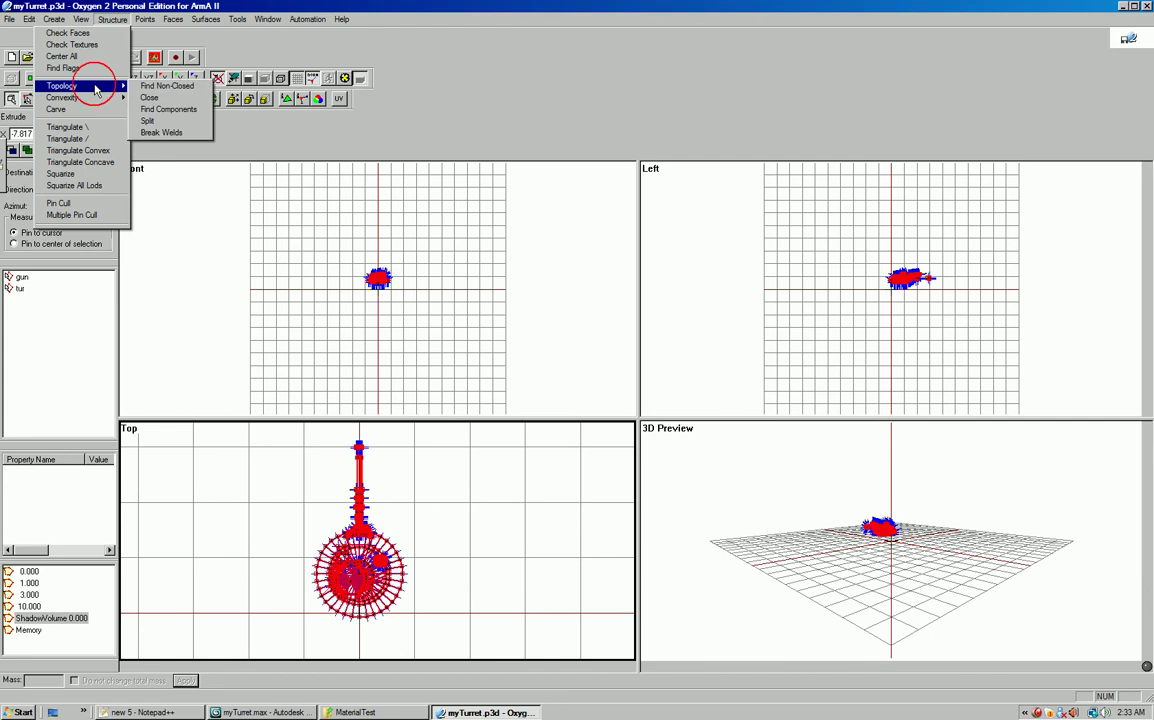
key(Return)
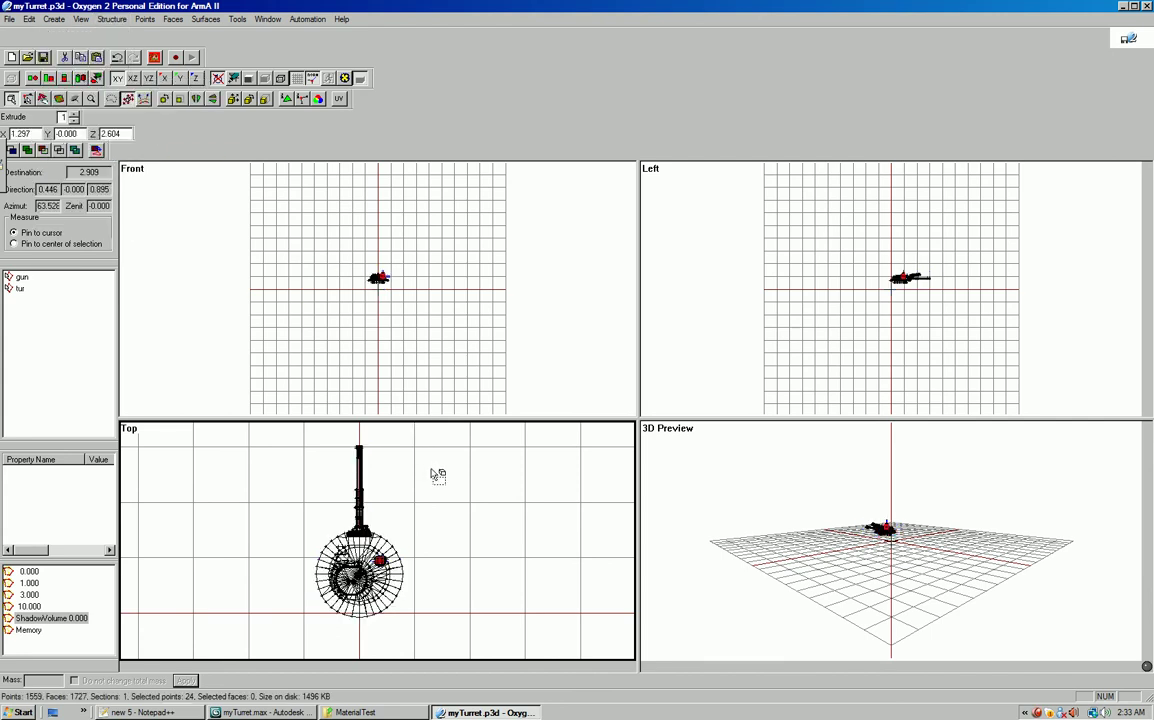
key(Delete)
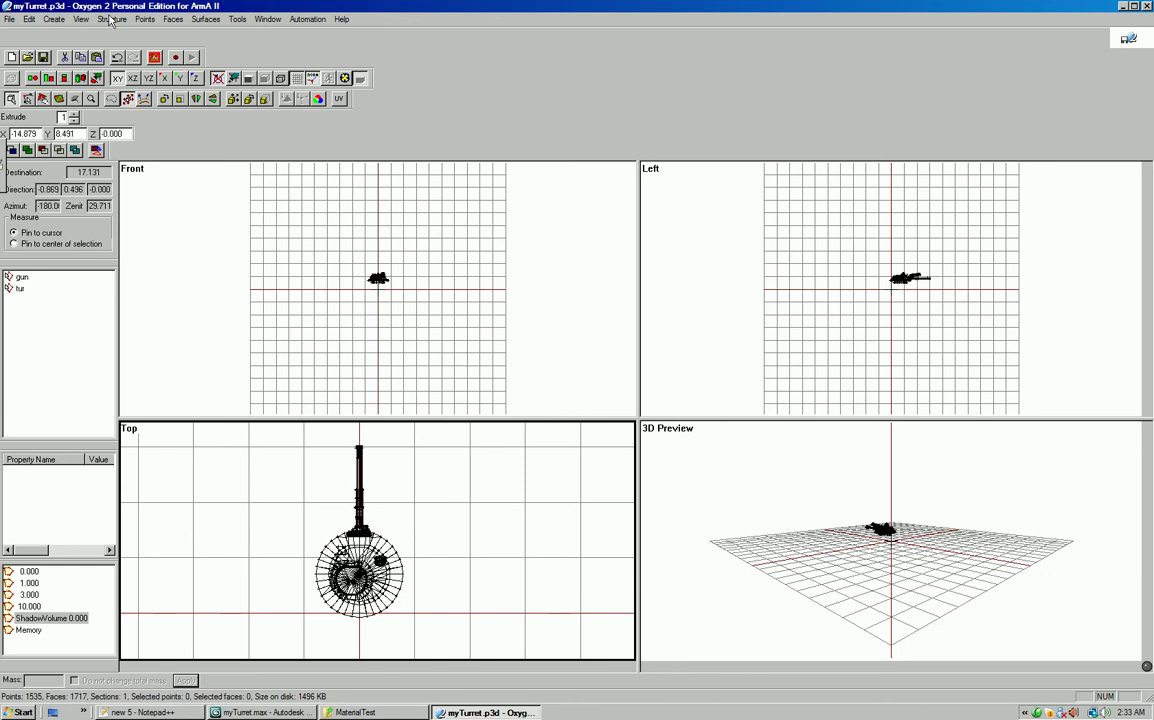
Triangulate all faces of the ShadowVolume 0.000 LOD with the Triangulate \ operation, check the whole mesh and clear the selection.
drag(266, 434, 531, 655)
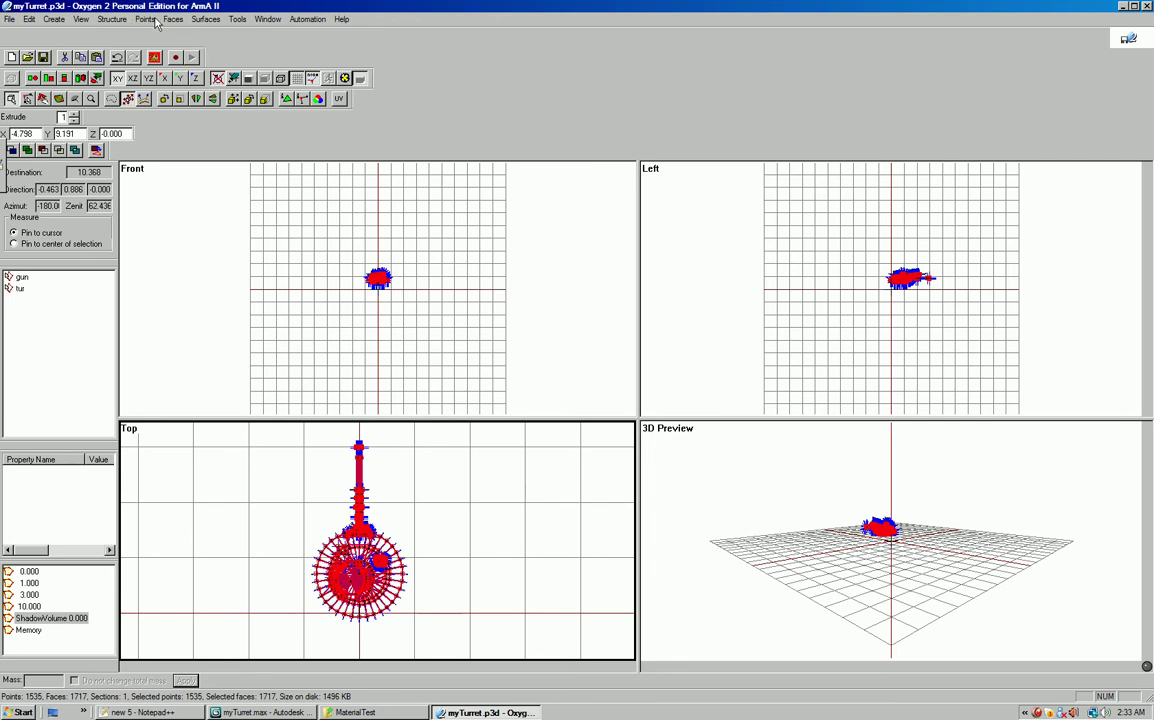
click(110, 19)
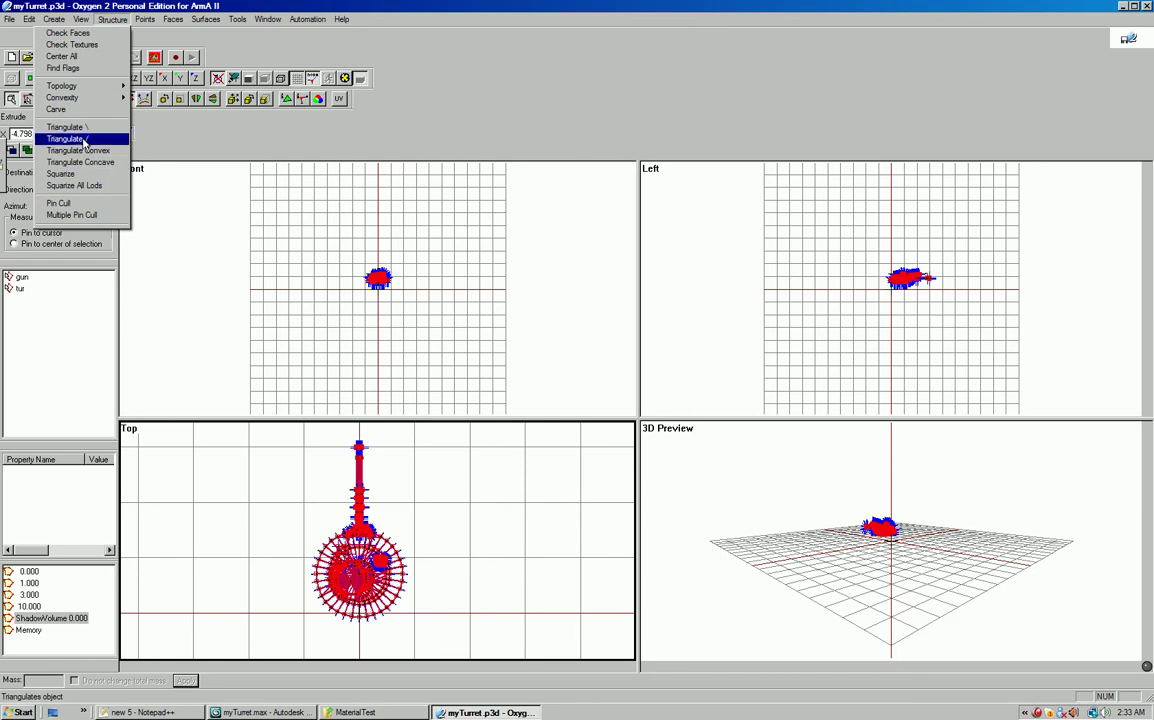
click(82, 127)
click(512, 532)
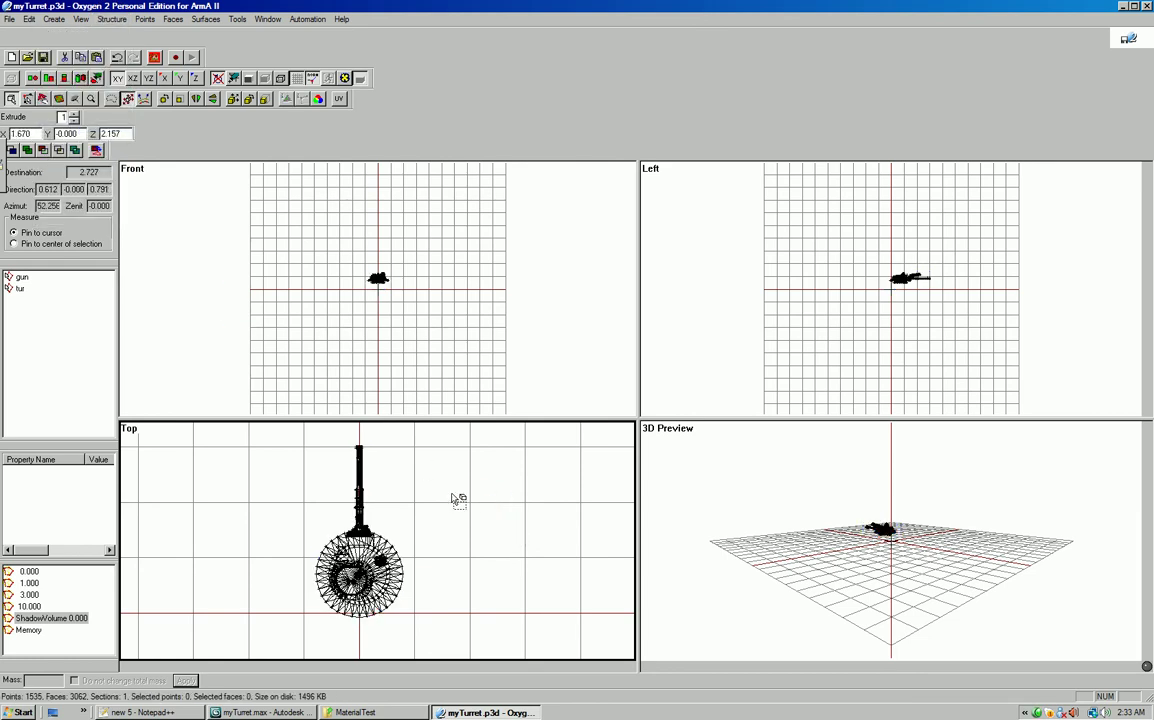
drag(461, 638, 235, 440)
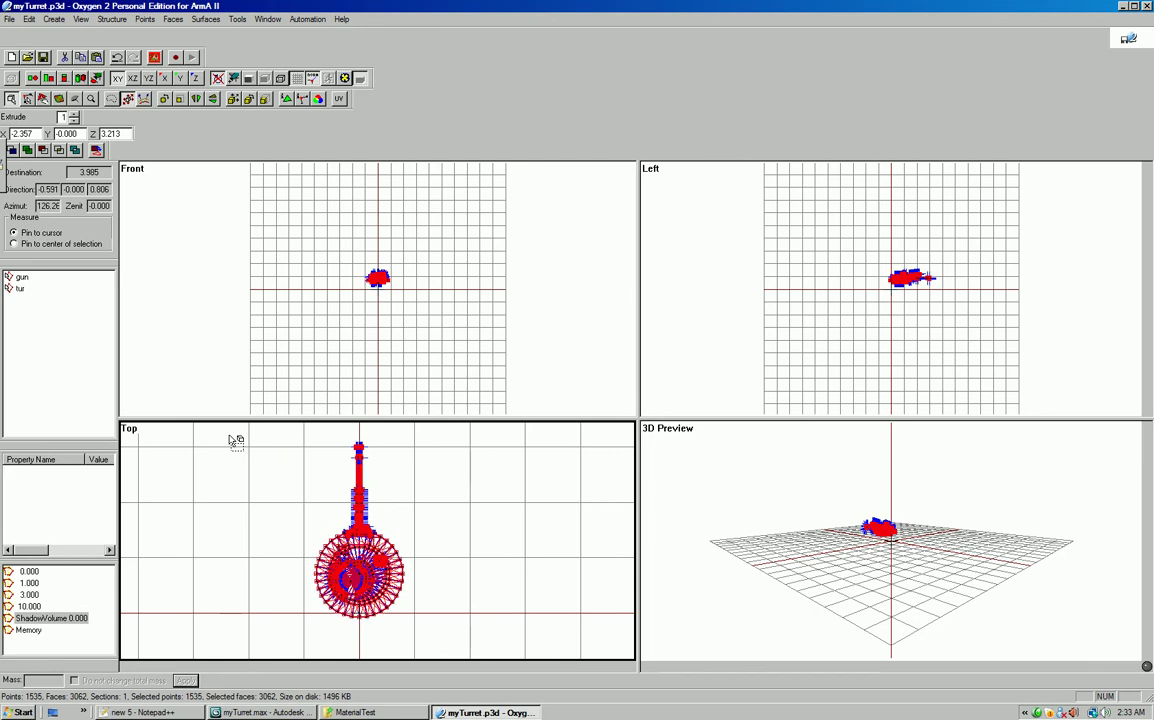
click(441, 527)
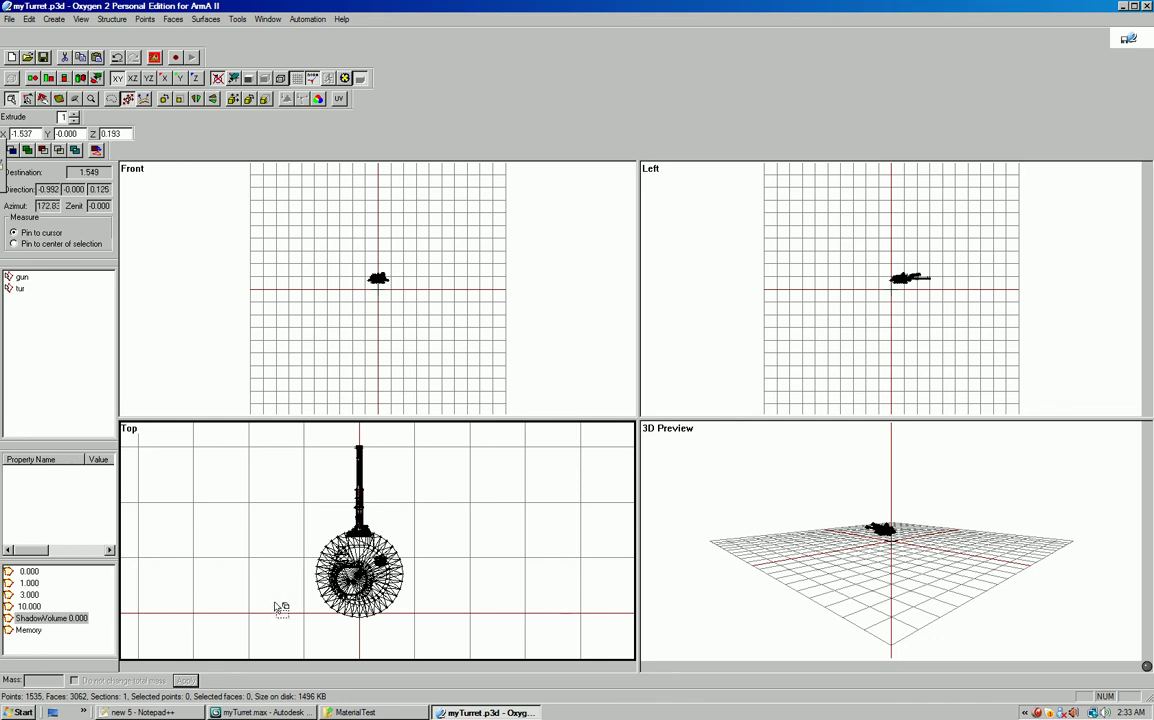
Add the named property lodnoshadow with value 1 to the 0.000 LOD.
click(28, 570)
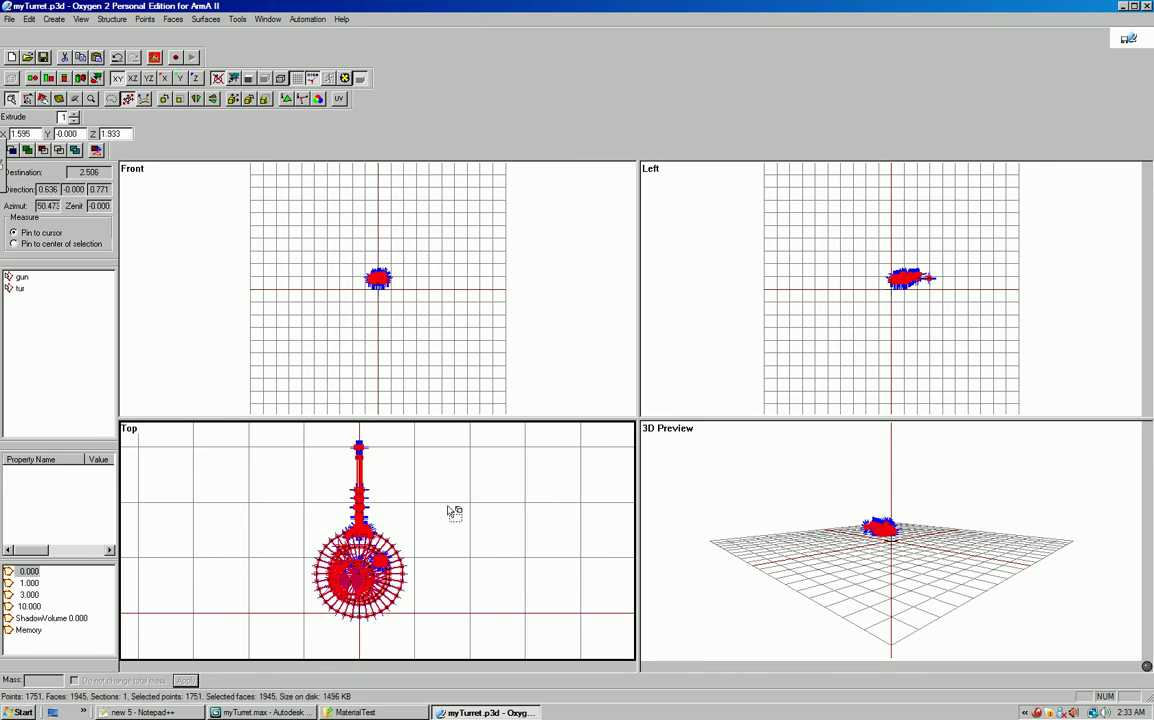
right_click(52, 486)
click(70, 502)
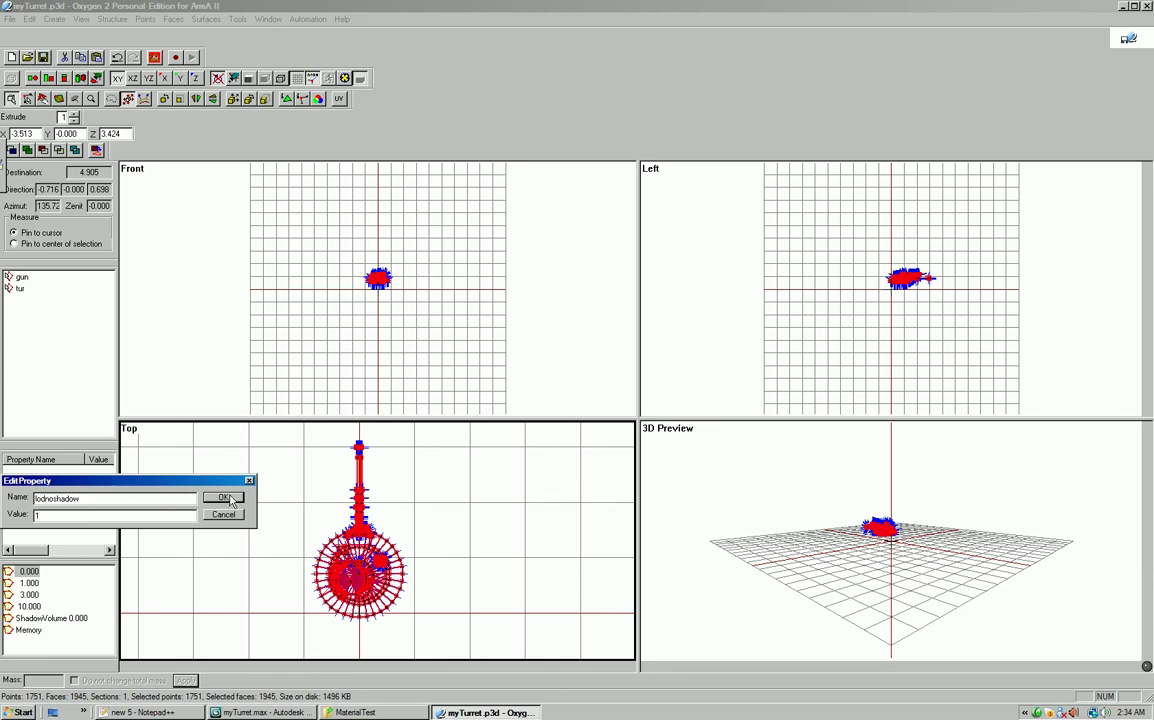
double_click(102, 500)
key(ctrl+c)
click(222, 498)
Add the named property lodnoshadow with value 1 to the 1.000 LOD.
click(28, 585)
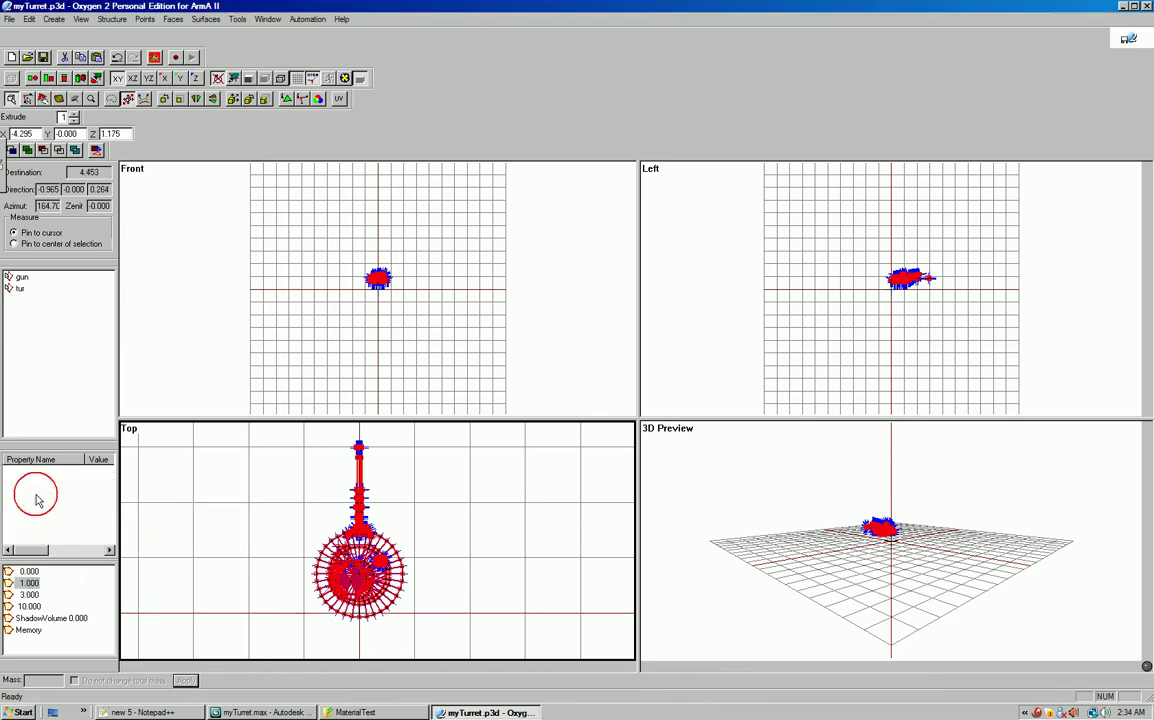
right_click(36, 498)
click(59, 507)
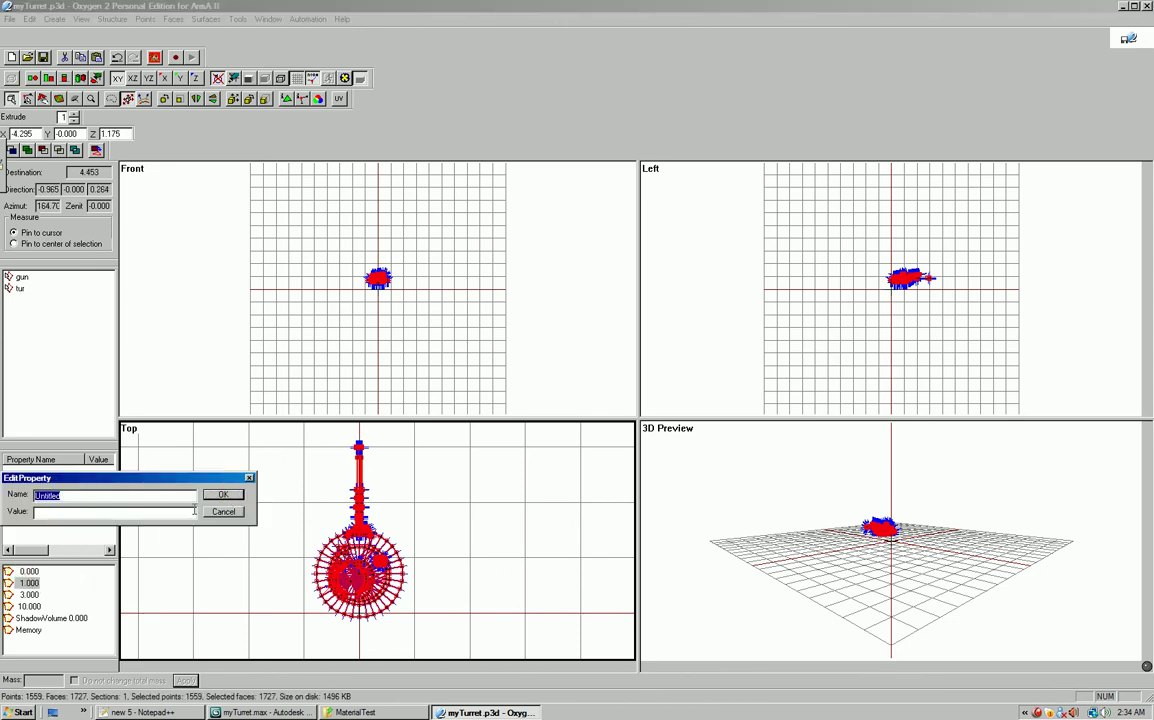
key(ctrl+v)
text(1)
key(Return)
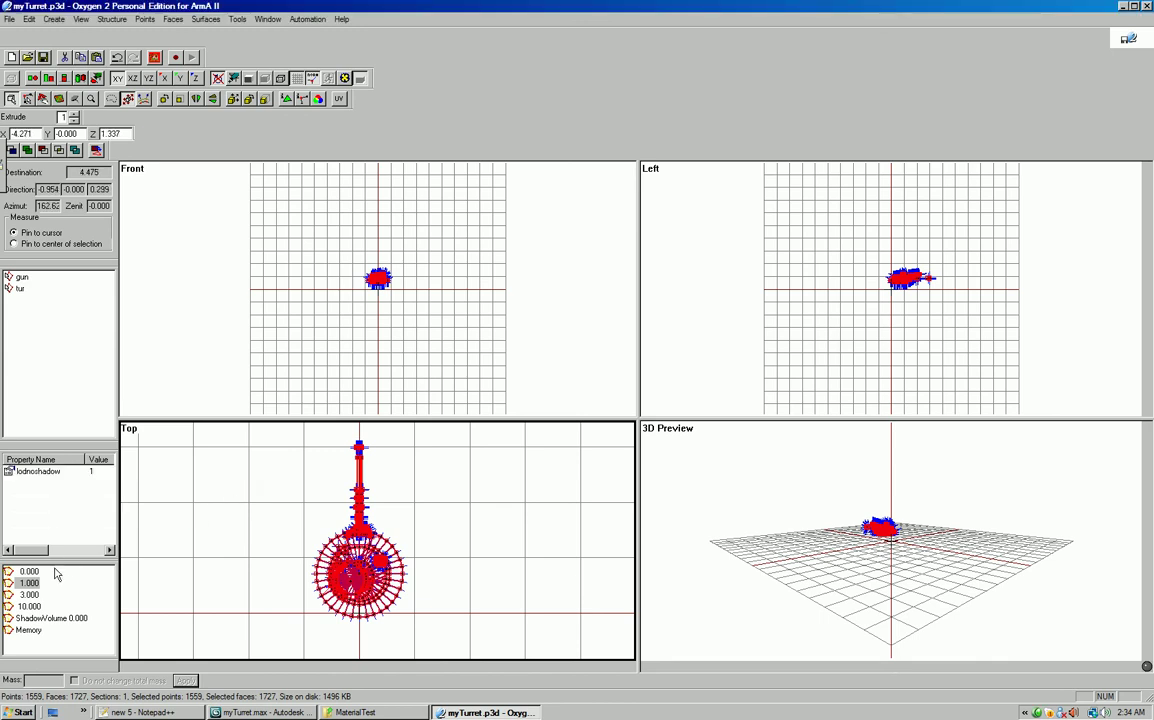
Add the named property lodnoshadow with value 1 to the 3.000 LOD.
click(29, 594)
right_click(52, 443)
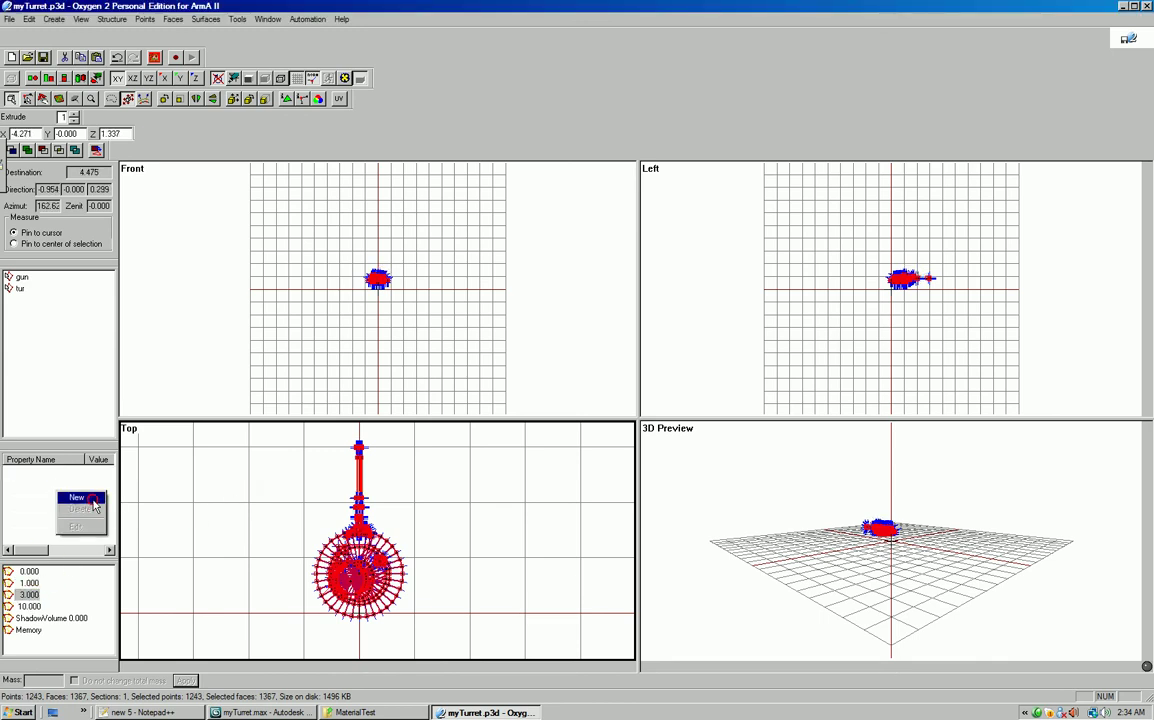
click(70, 452)
key(ctrl+v)
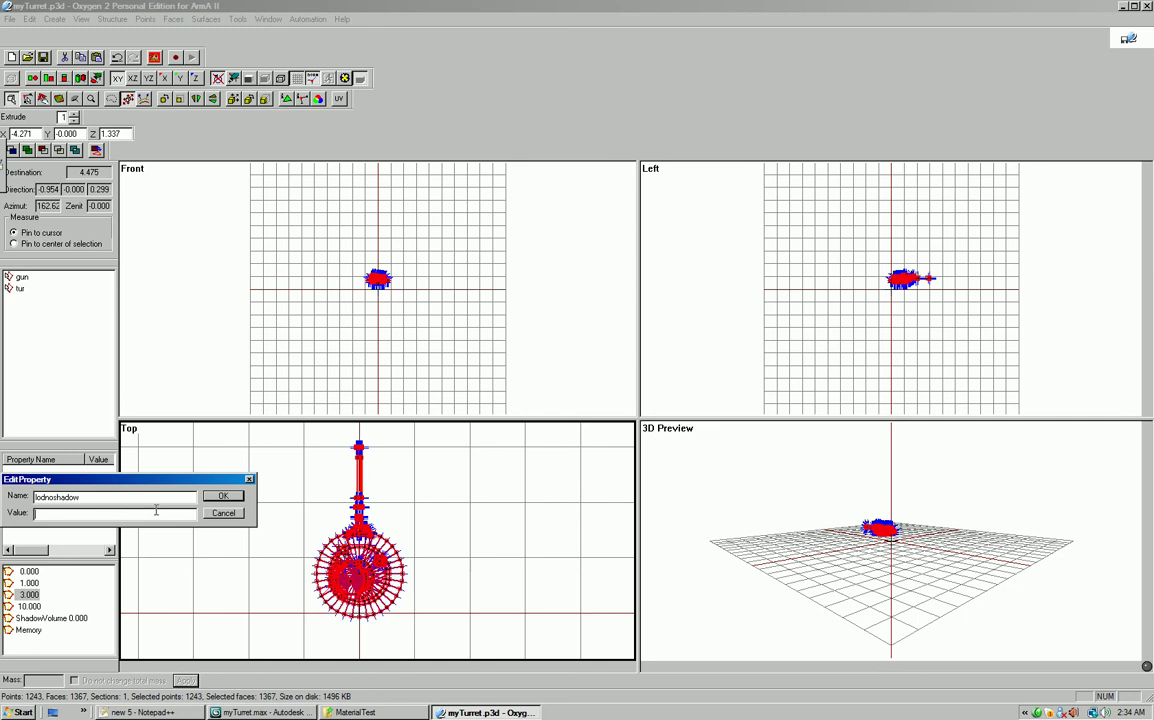
click(231, 498)
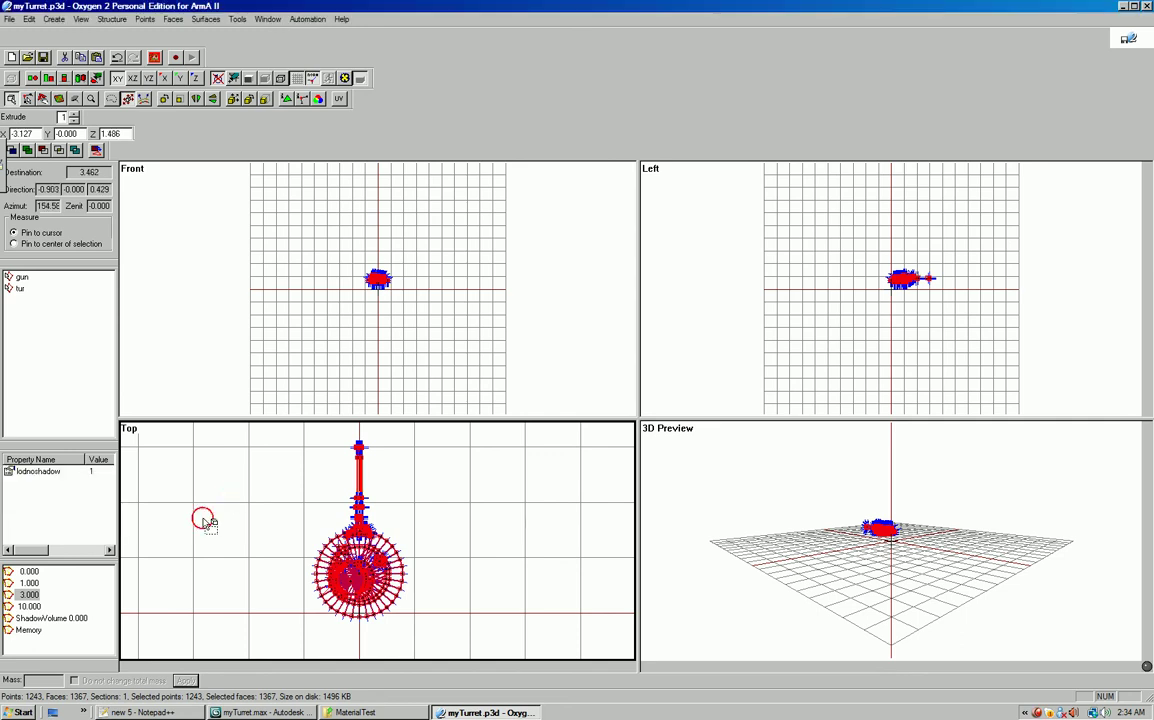
Add the named property lodnoshadow with value 1 to the 10.000 LOD.
click(23, 606)
right_click(33, 430)
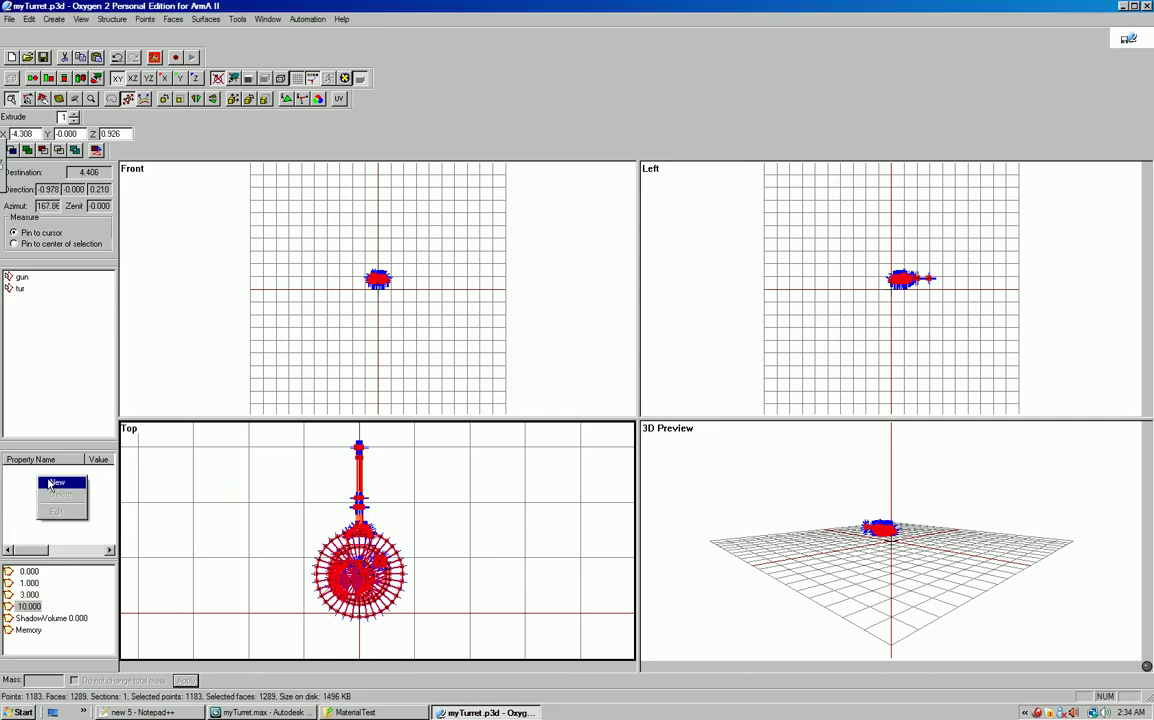
click(48, 436)
key(ctrl+v)
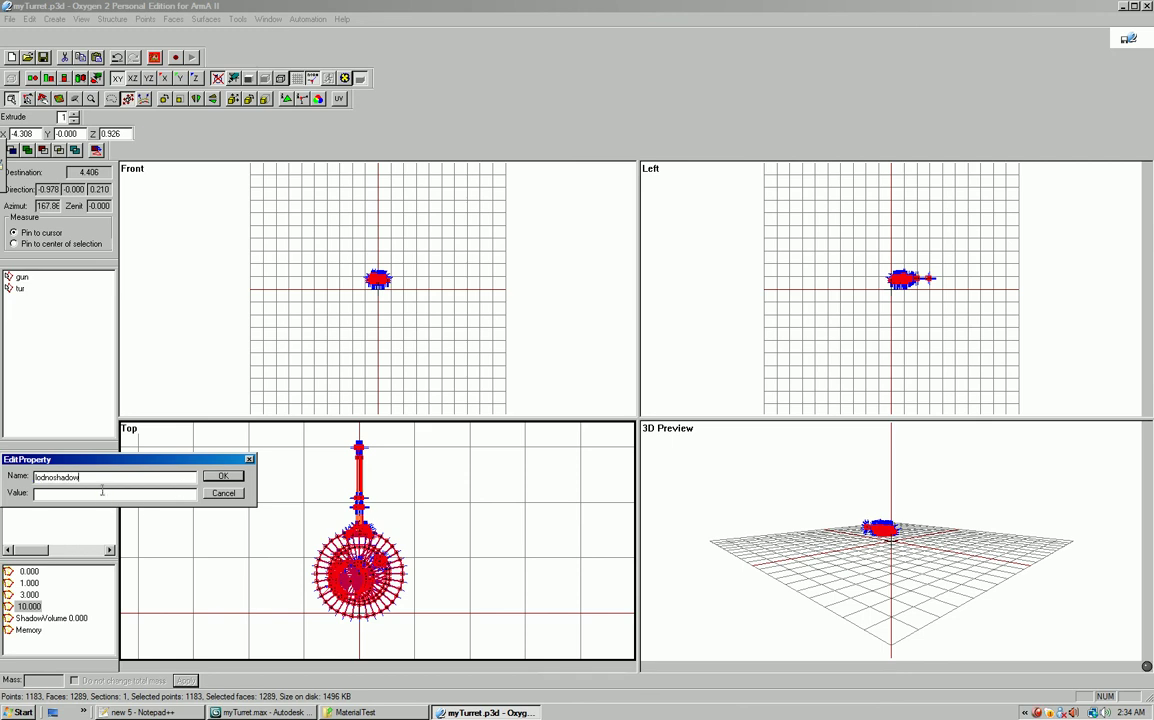
click(205, 478)
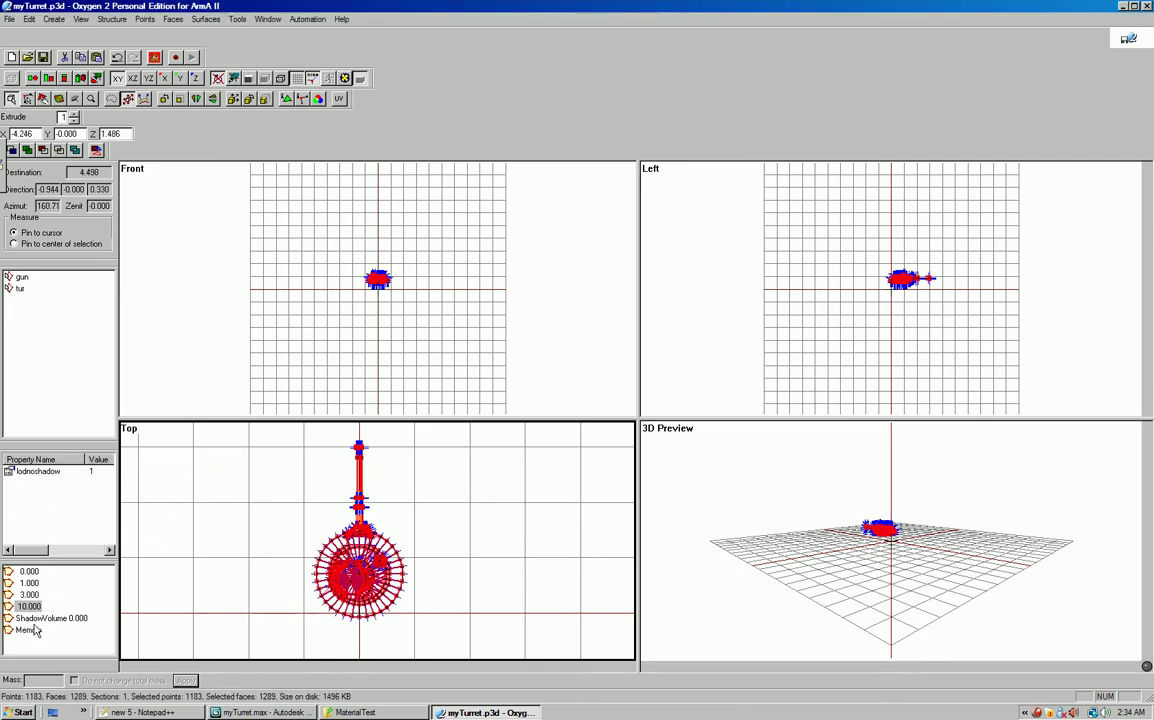
With the 0.000 LOD active, enable Multiple LODs for the external viewer and start the Buldozer preview.
click(29, 571)
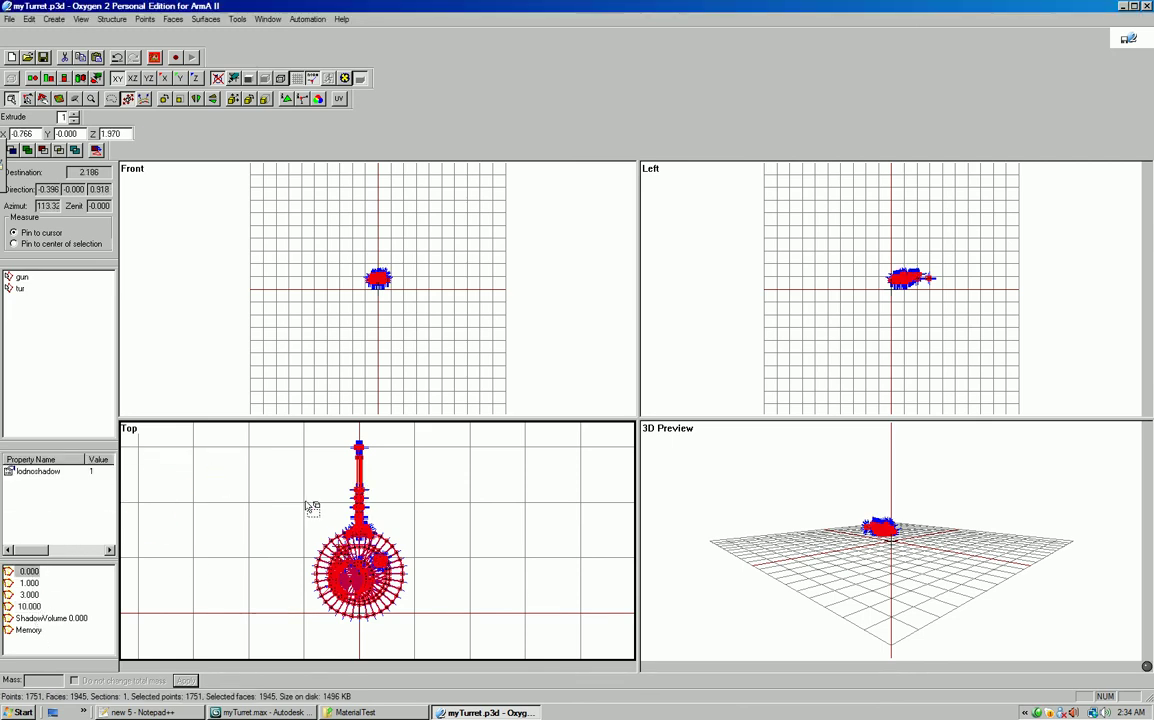
click(154, 57)
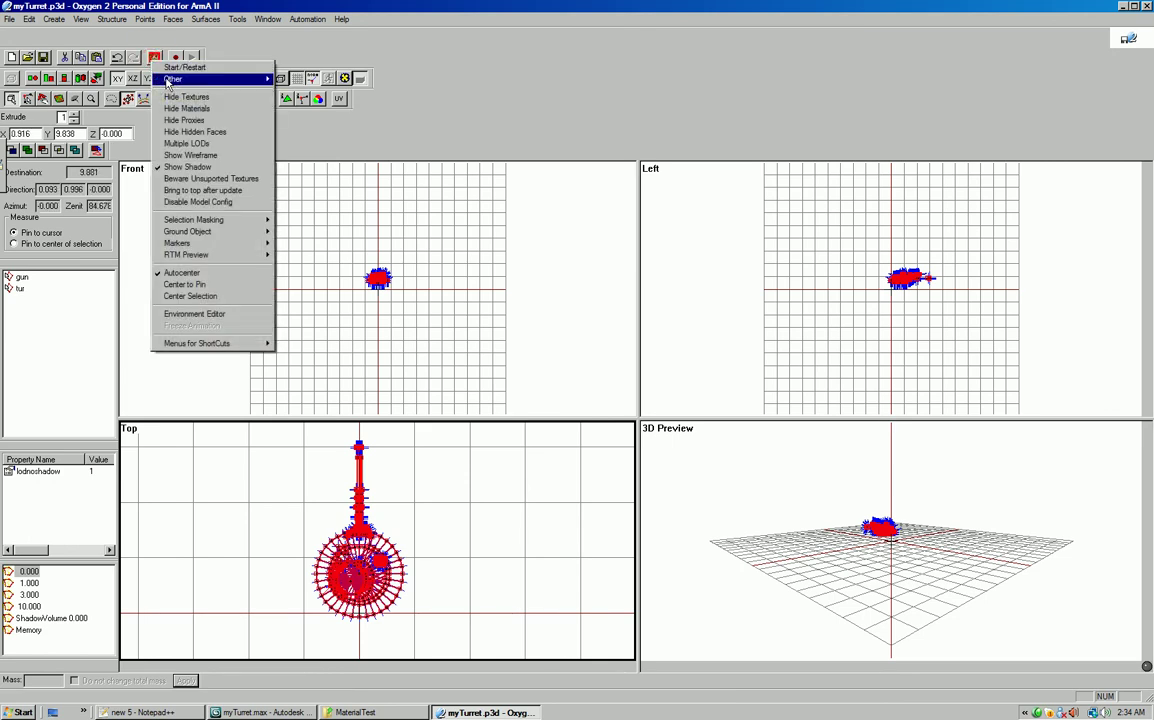
mouse_move(170, 81)
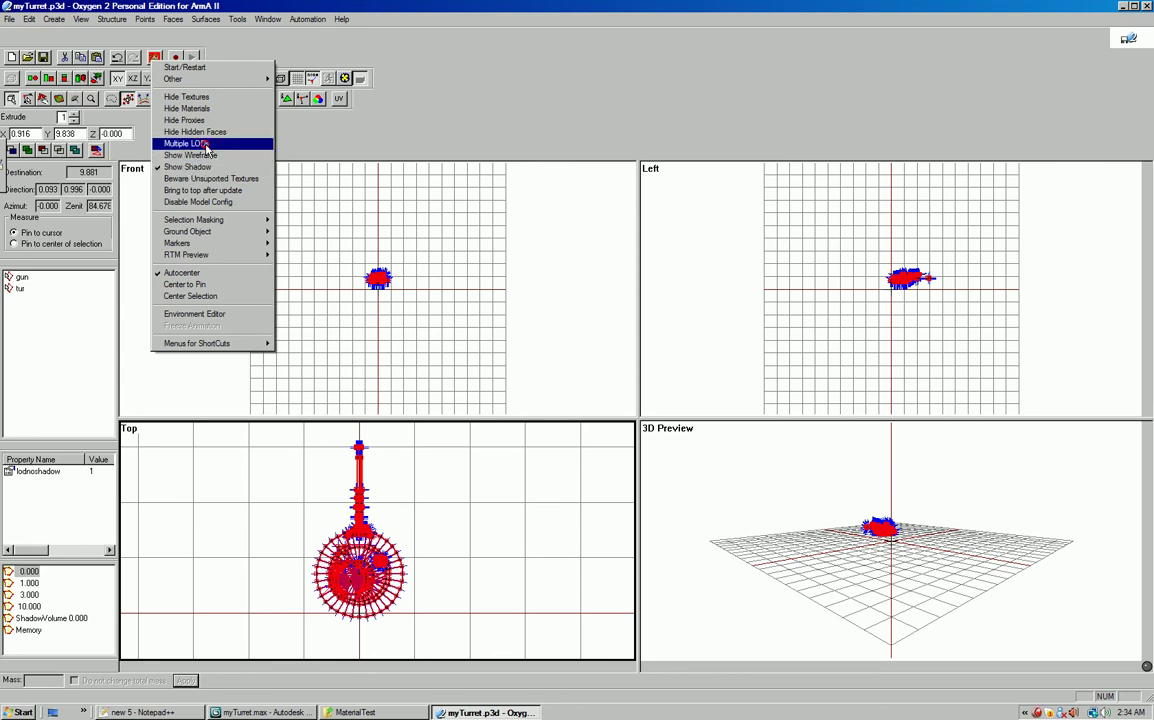
click(186, 143)
click(156, 58)
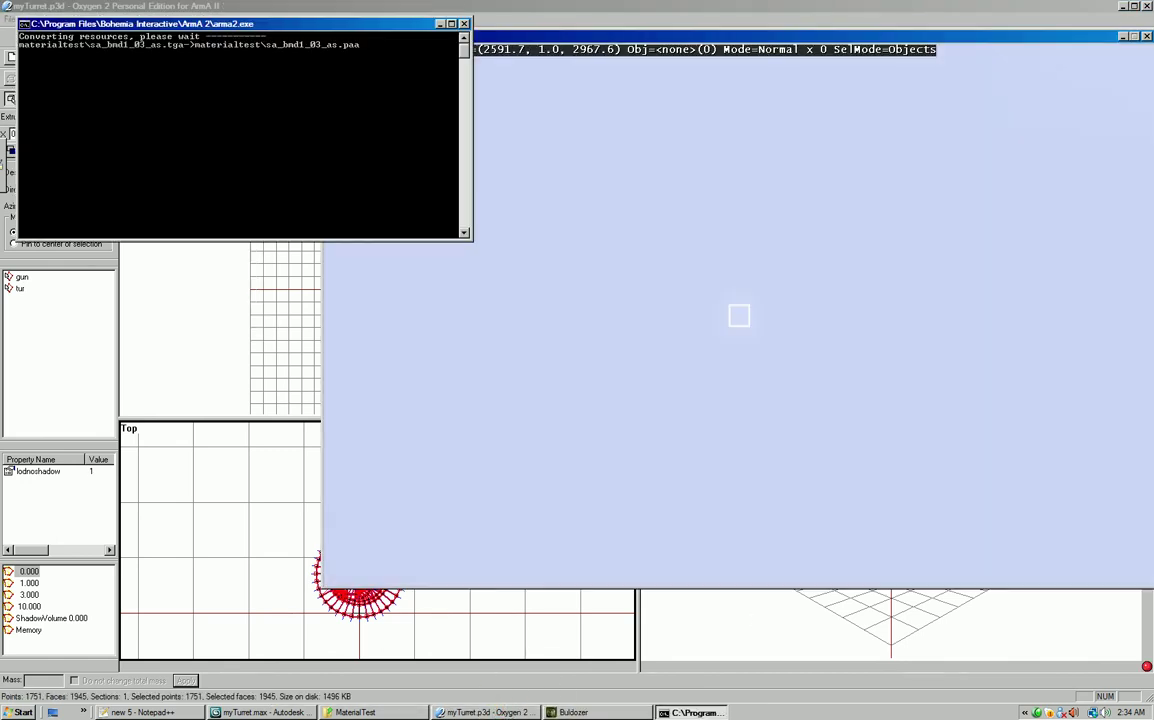
key(alt+Tab)
key(Tab)
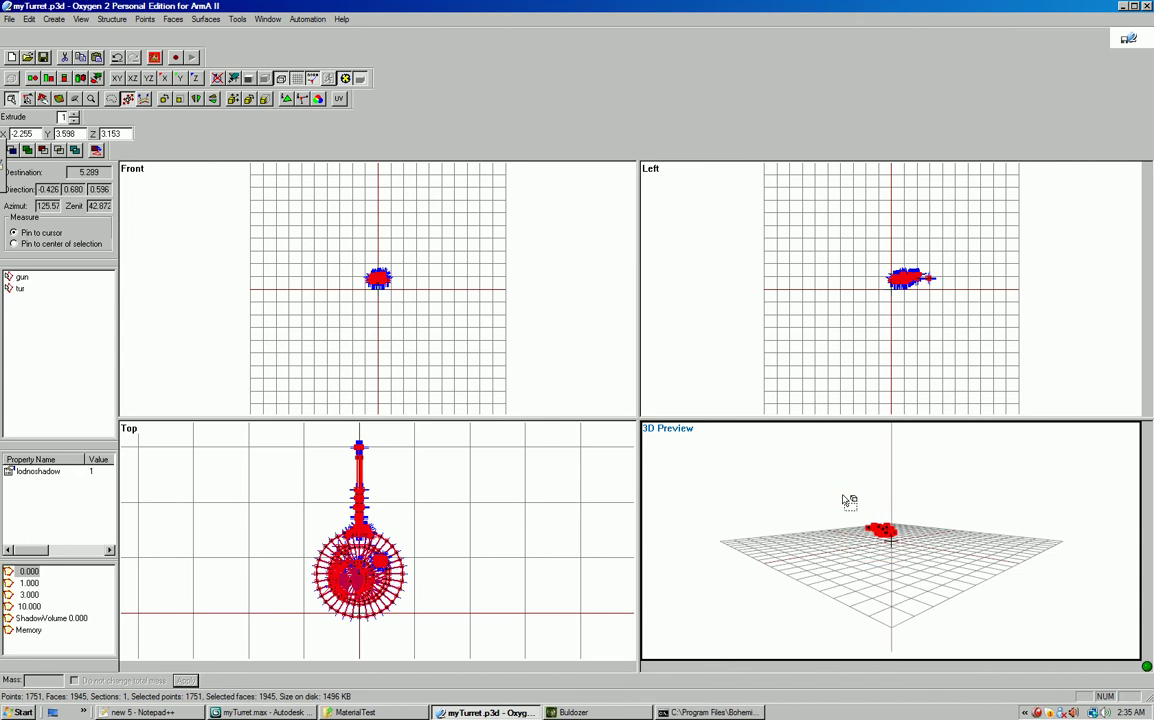
Show the turret with filled faces in the 3D preview and clear the selection of its points and faces.
scroll(912, 542, down, 2)
scroll(835, 514, up, 8)
scroll(835, 510, down, 3)
right_drag(835, 509, 836, 512)
click(251, 80)
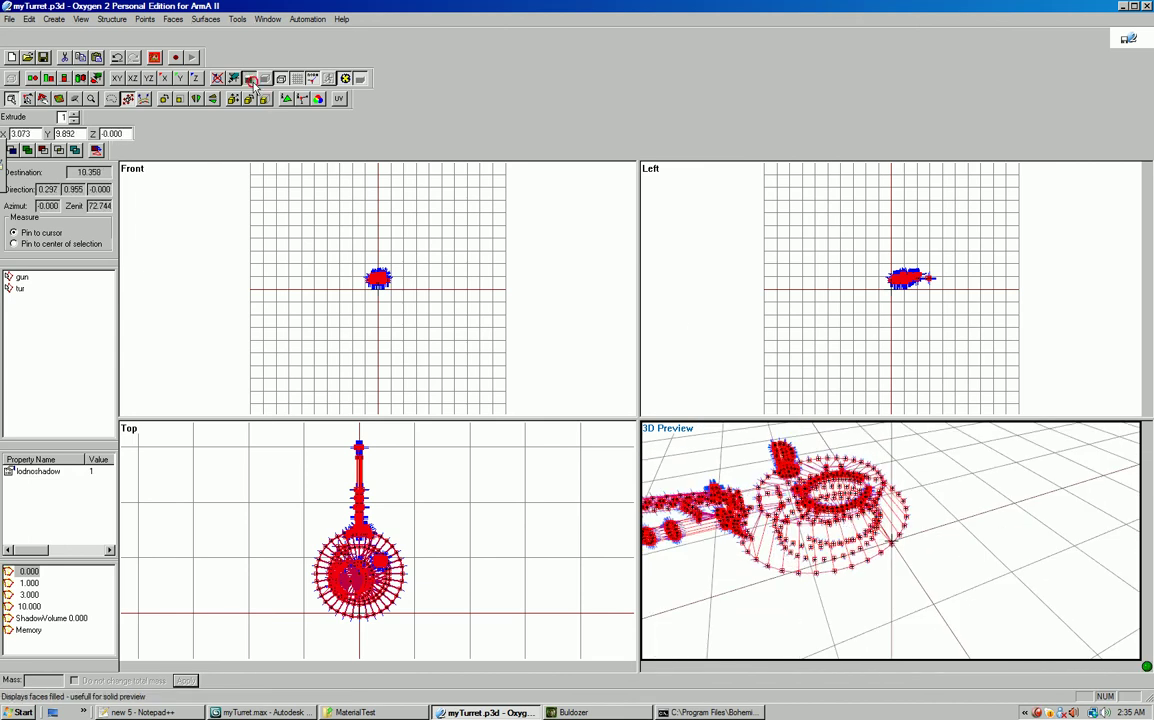
click(940, 559)
Compare the turret with and without textures in the 3D preview, examining it from several sides.
right_drag(855, 567, 885, 569)
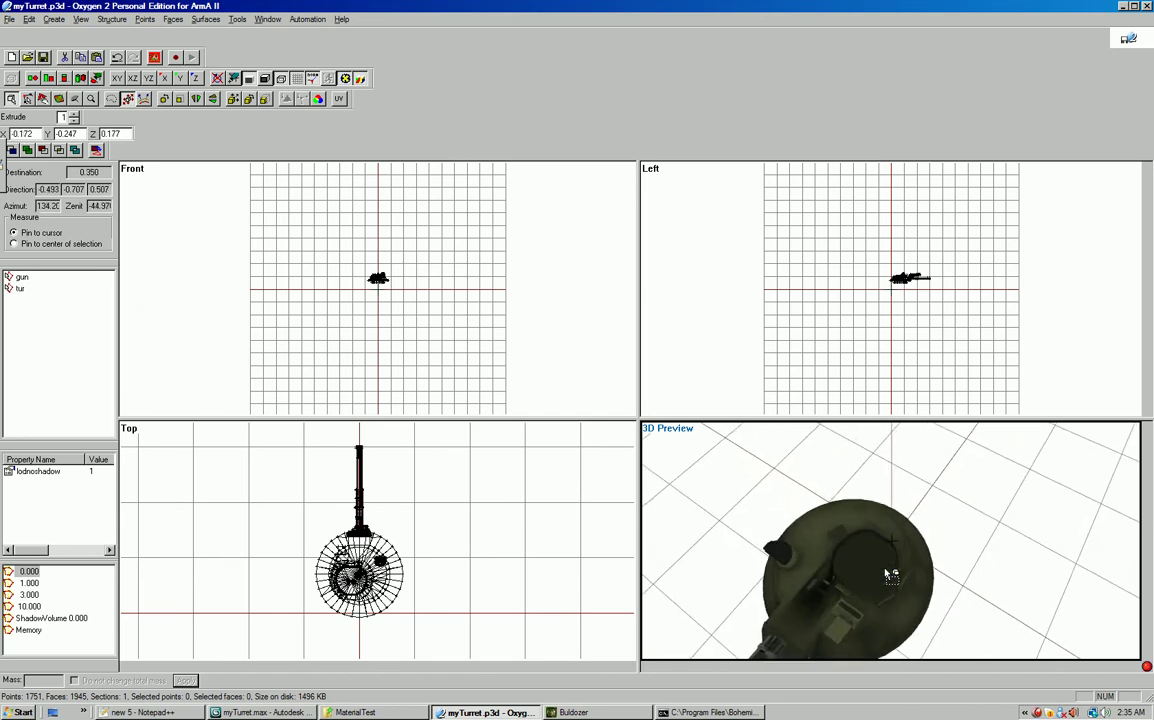
drag(890, 575, 598, 504)
click(361, 80)
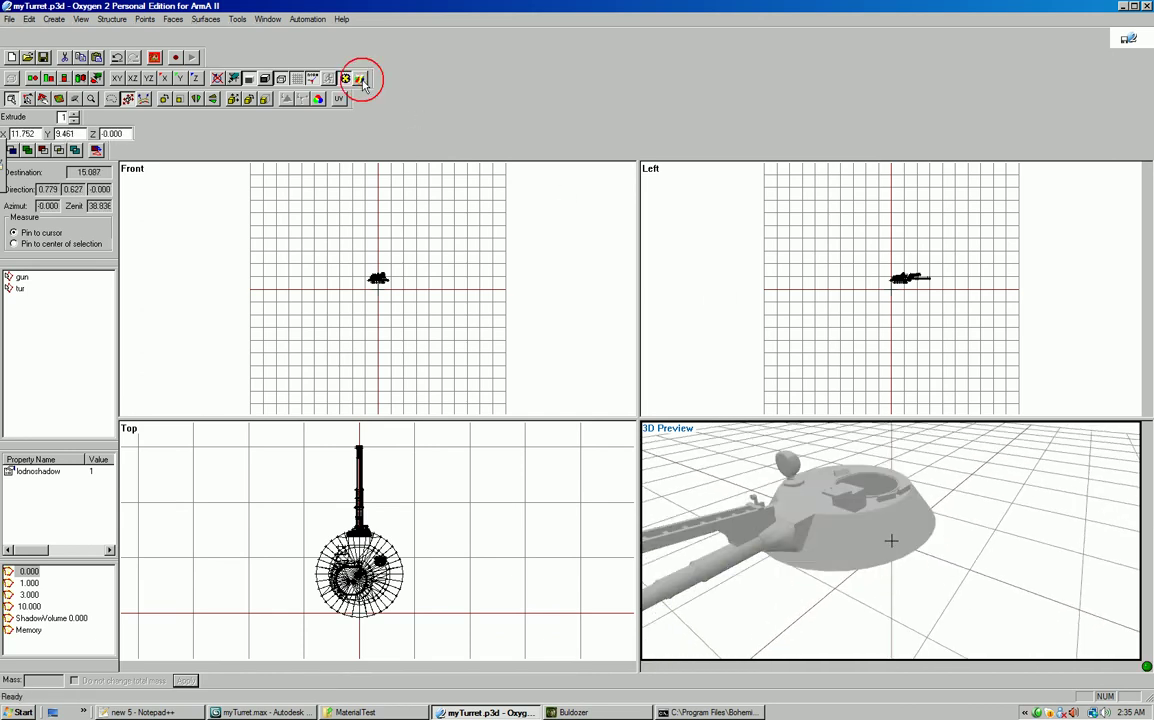
click(361, 80)
right_drag(966, 532, 974, 535)
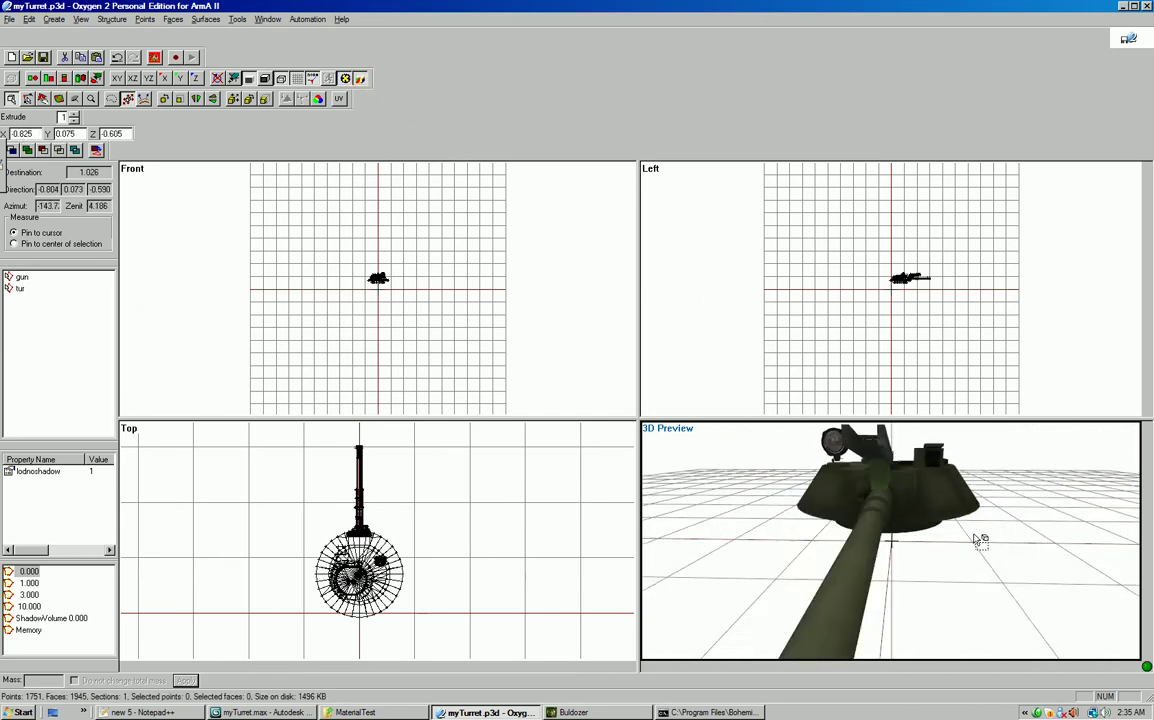
drag(980, 540, 760, 575)
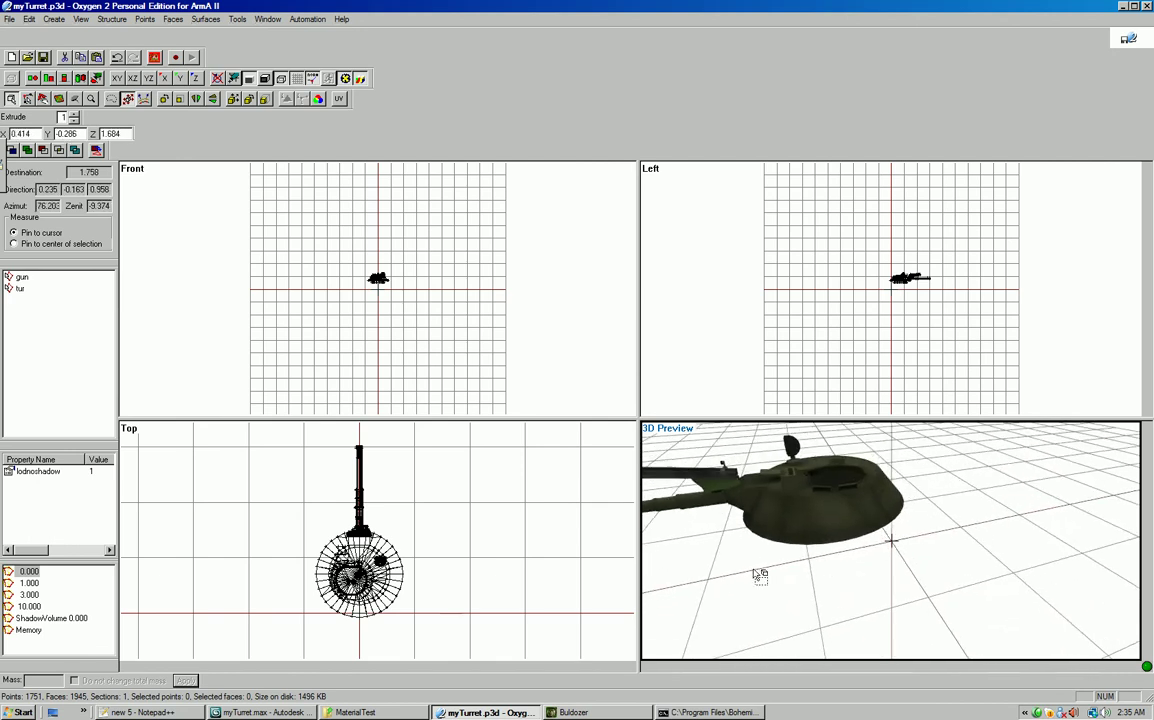
Switch to the Buldozer viewer and examine the textured turret and gun from several sides and distances.
click(585, 712)
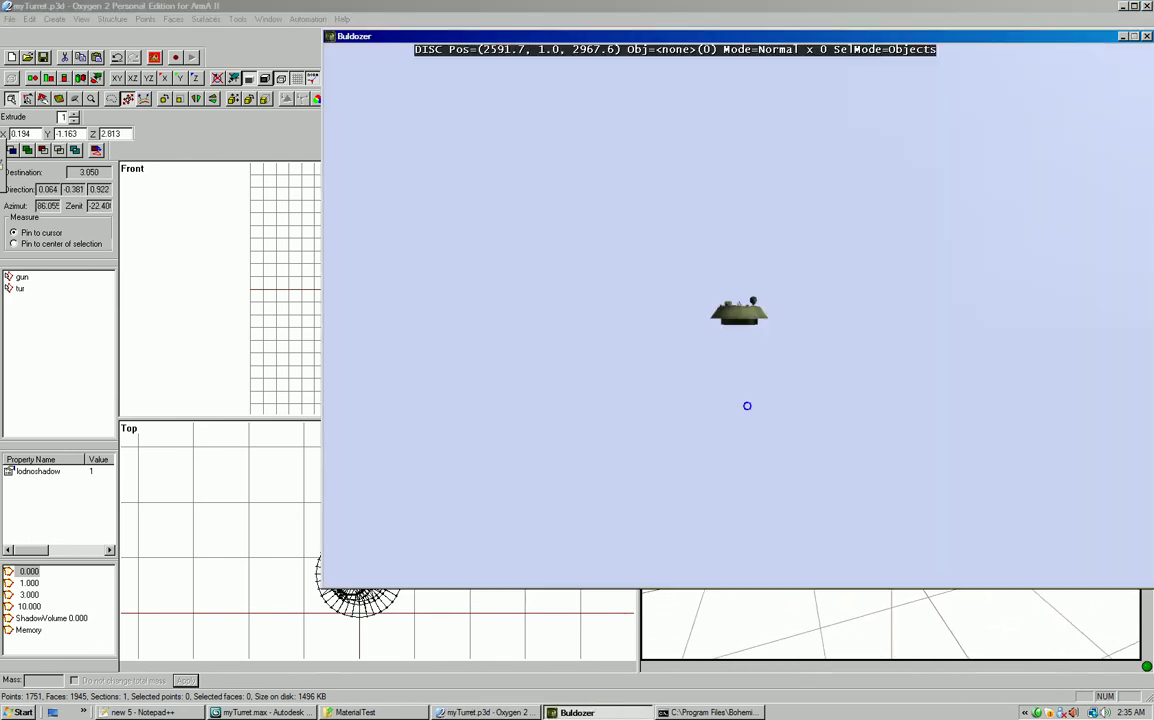
drag(747, 406, 634, 353)
scroll(634, 353, up, 6)
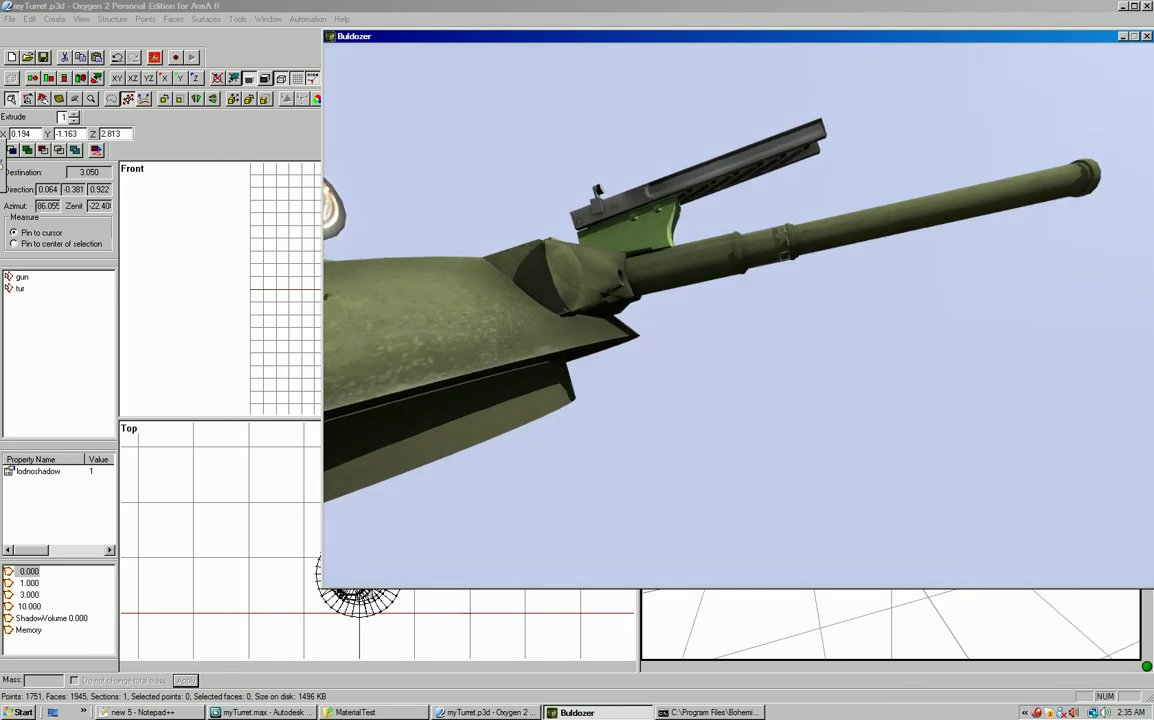
scroll(738, 315, down, 5)
mouse_move(738, 315)
mouse_down()
mouse_move(840, 335)
mouse_move(905, 375)
mouse_move(555, 270)
mouse_move(670, 330)
mouse_up()
right_drag(1006, 148, 640, 71)
drag(640, 71, 637, 134)
right_drag(637, 134, 478, 226)
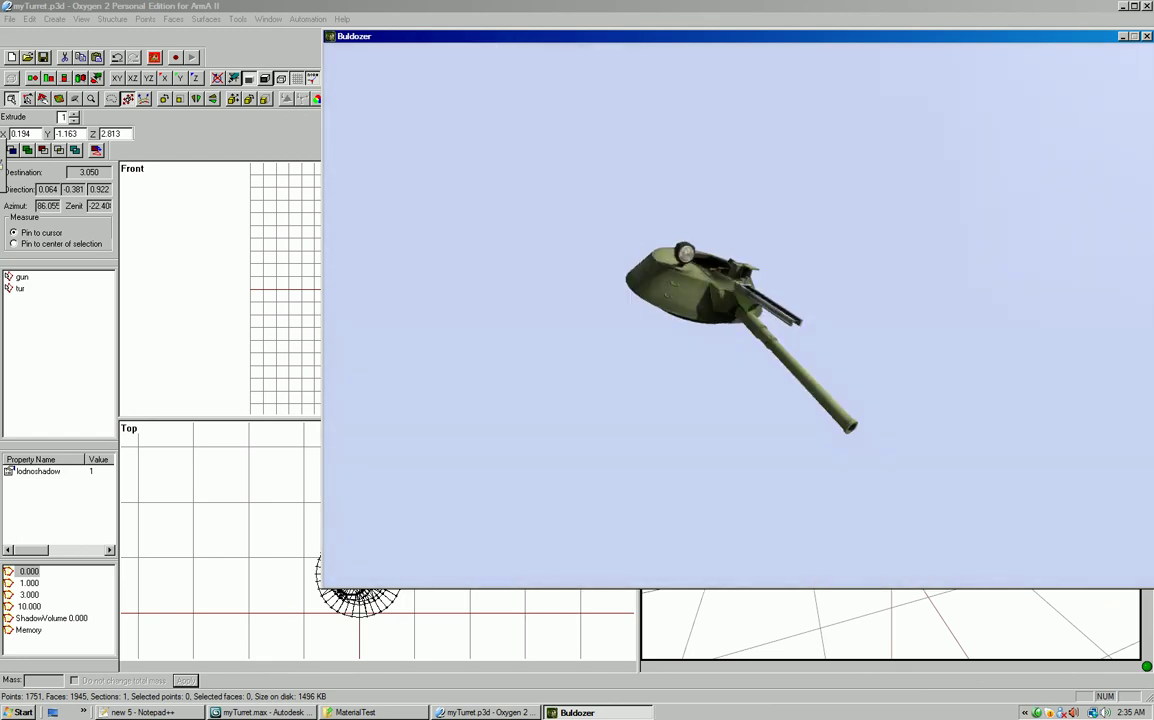
Test the mainTurret animation up to 0.550 and switch the viewer to the mainGun animation.
scroll(738, 300, up, 11)
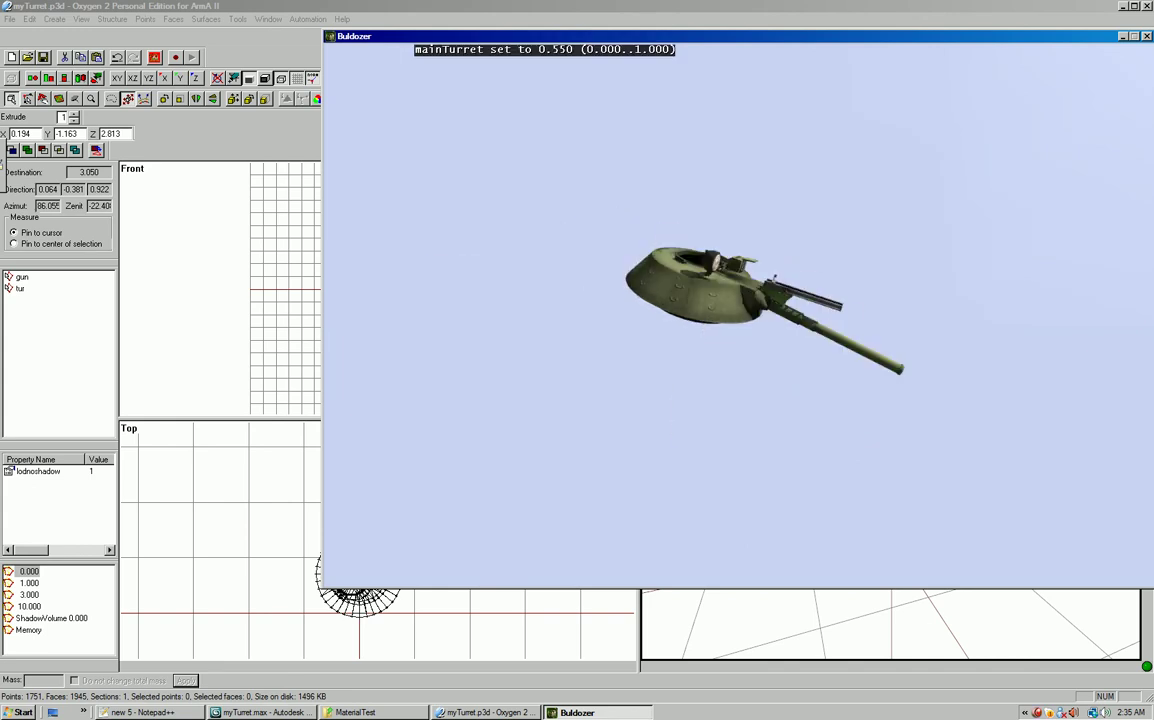
key(bracketright)
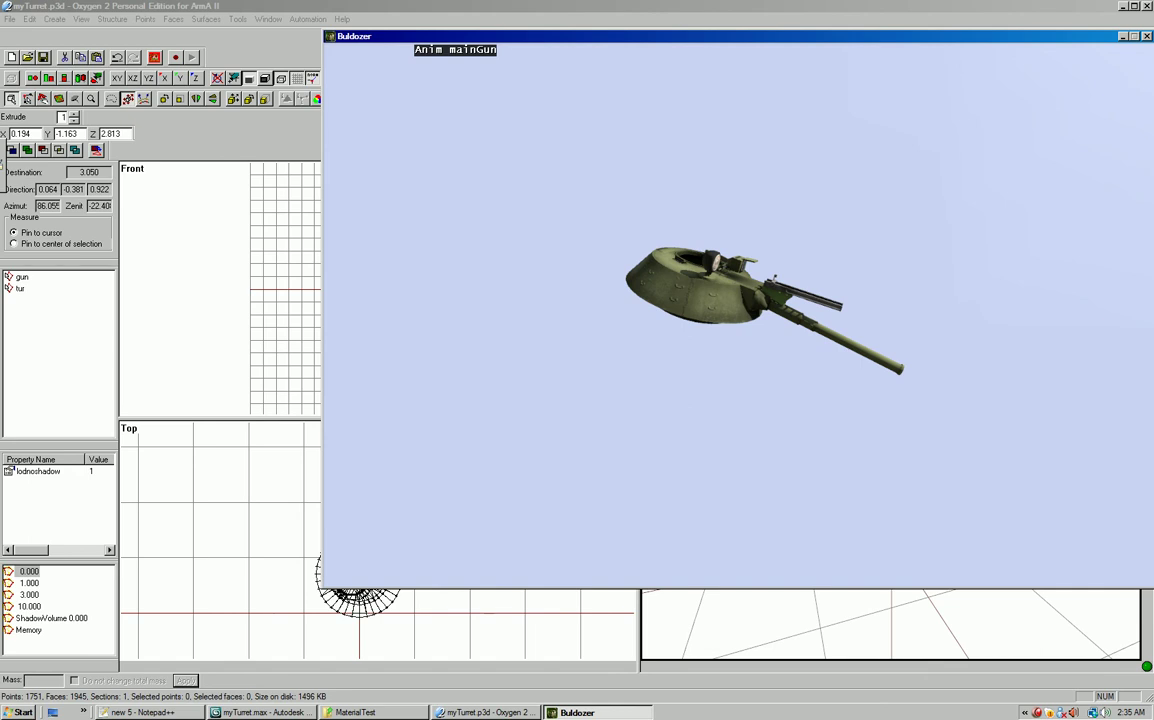
key(bracketleft)
key(bracketright)
key(bracketleft)
key(bracketright)
Run the mainGun animation back and forth between 0.000 and 1.000 to check the gun's elevation.
scroll(760, 300, up, 5)
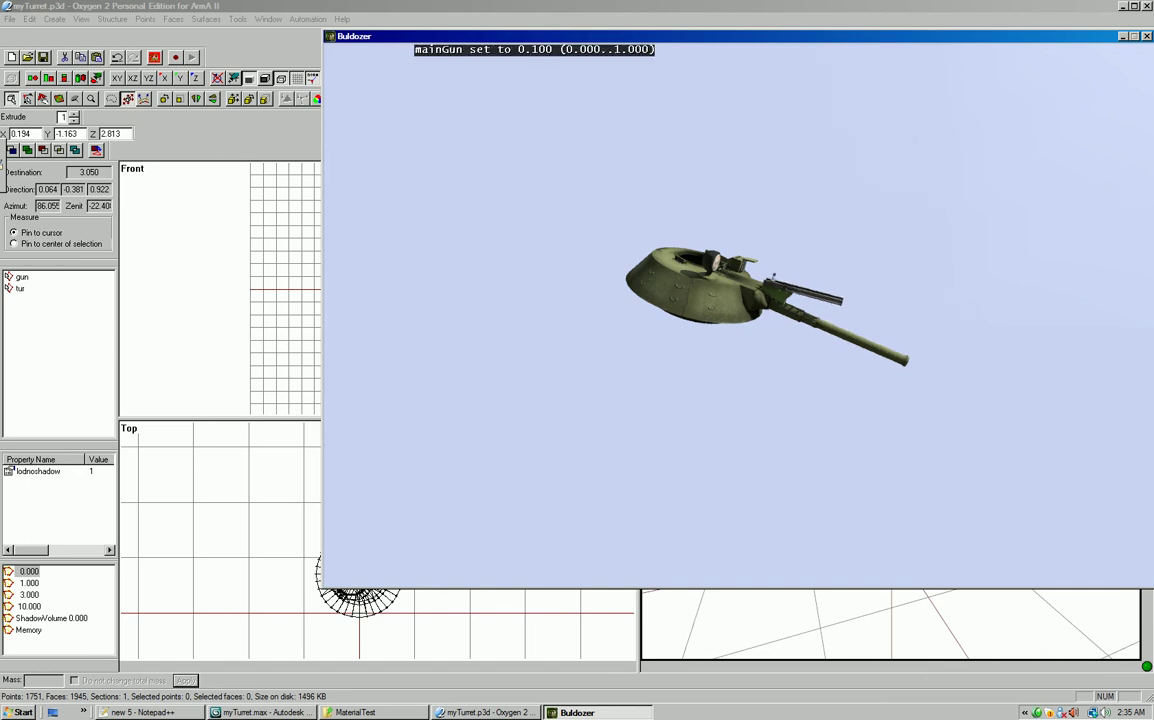
scroll(760, 300, up, 4)
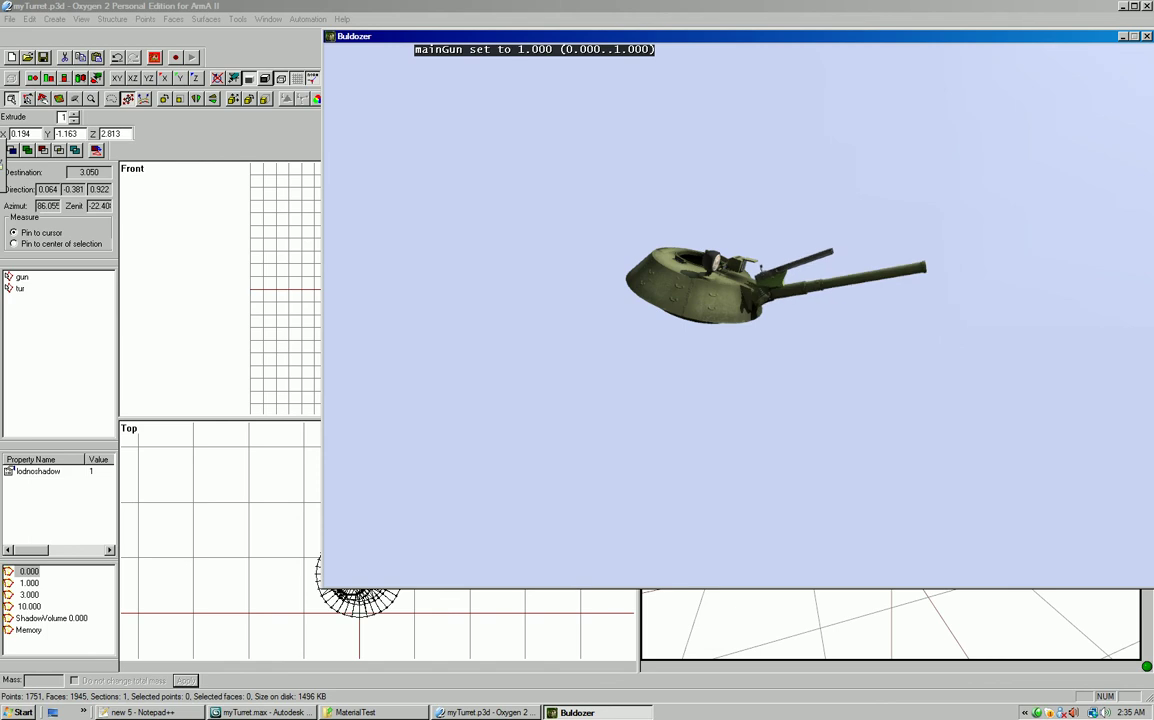
scroll(760, 300, down, 10)
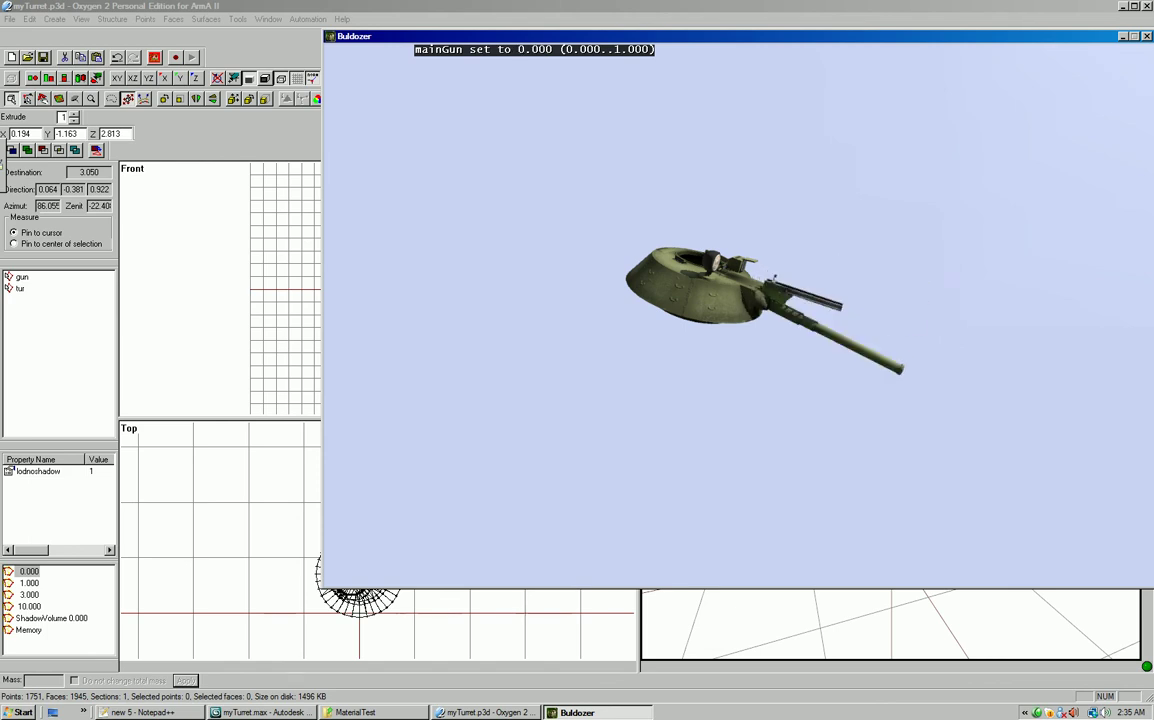
scroll(760, 300, up, 10)
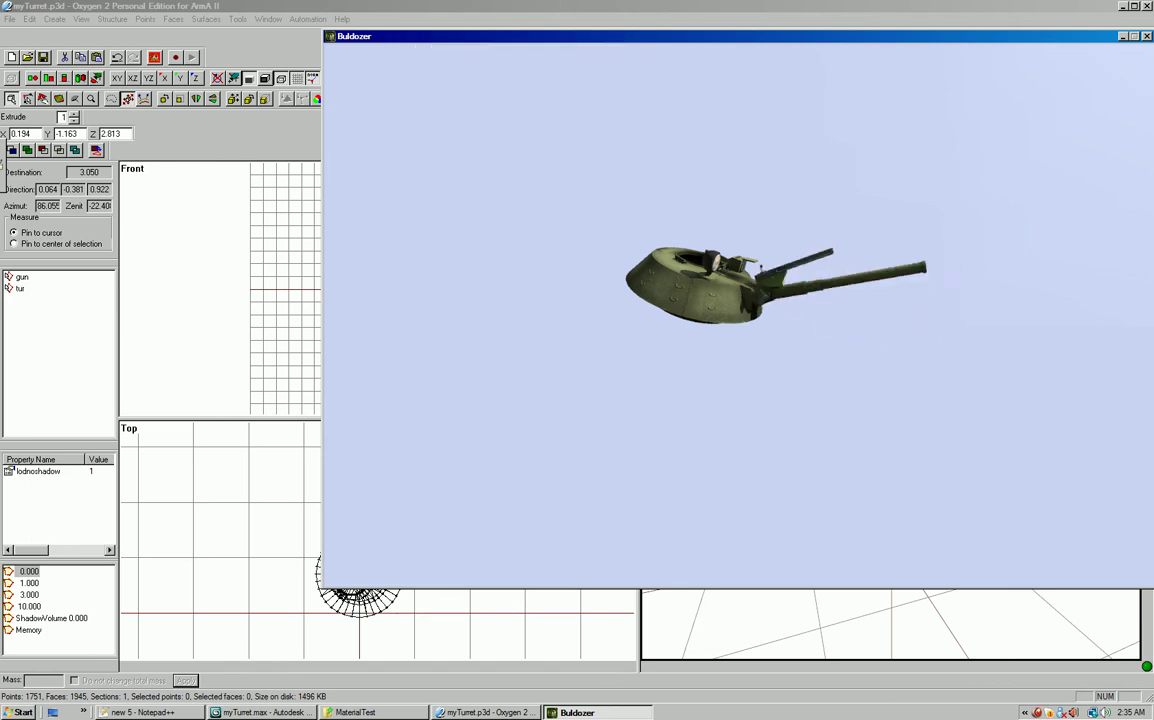
Switch from the mainGun animation back to the turret rotation and run it in both directions with the gun raised.
key(bracketright)
scroll(760, 300, up, 2)
scroll(760, 300, down, 1)
scroll(760, 300, up, 9)
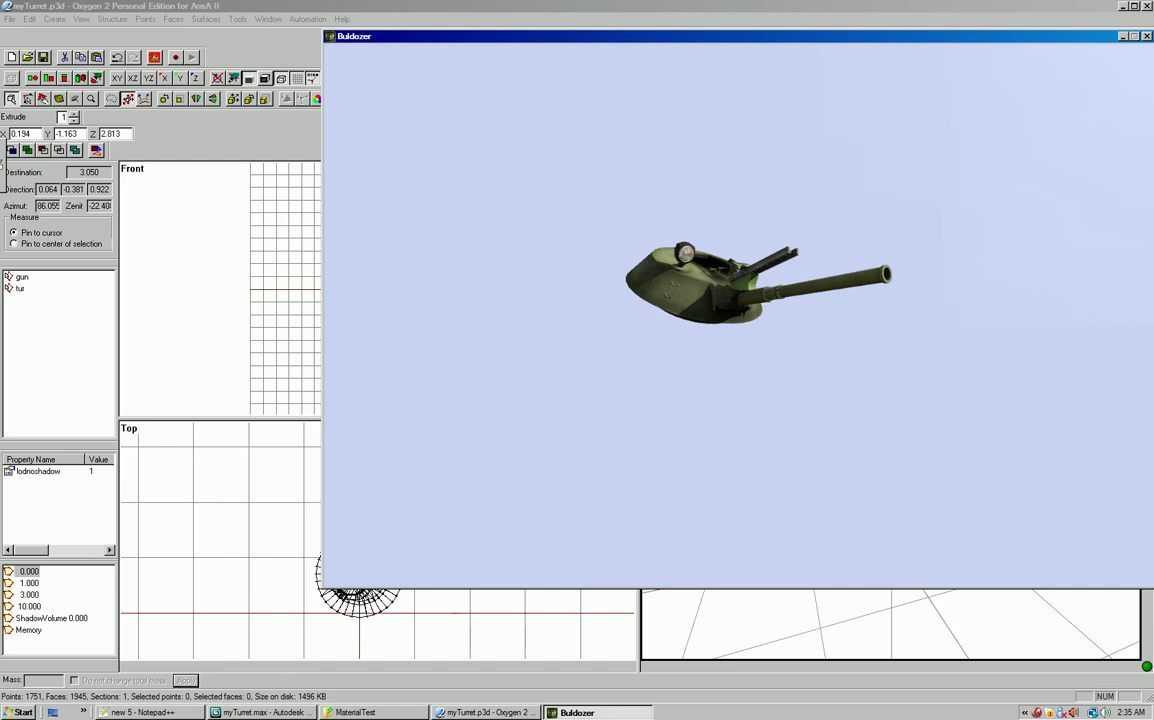
Switch to the myTurret scene in 3ds Max and collapse the Export section of the ArmA Tool Box.
key(alt+Tab)
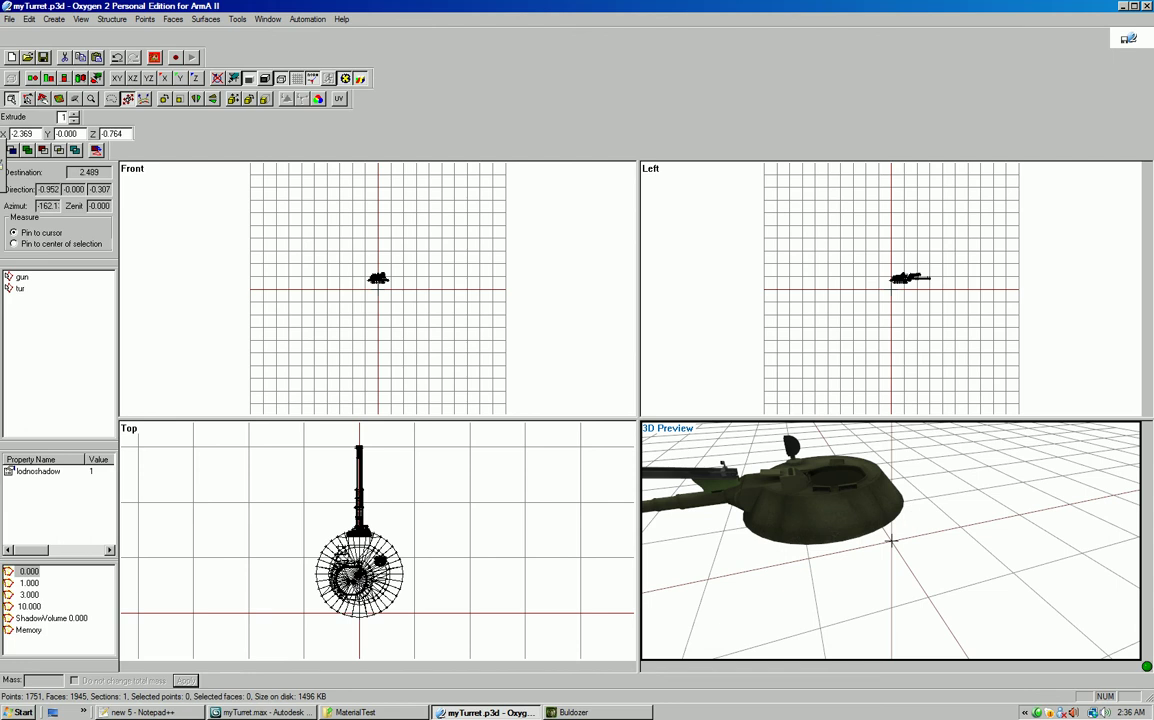
click(258, 712)
click(62, 240)
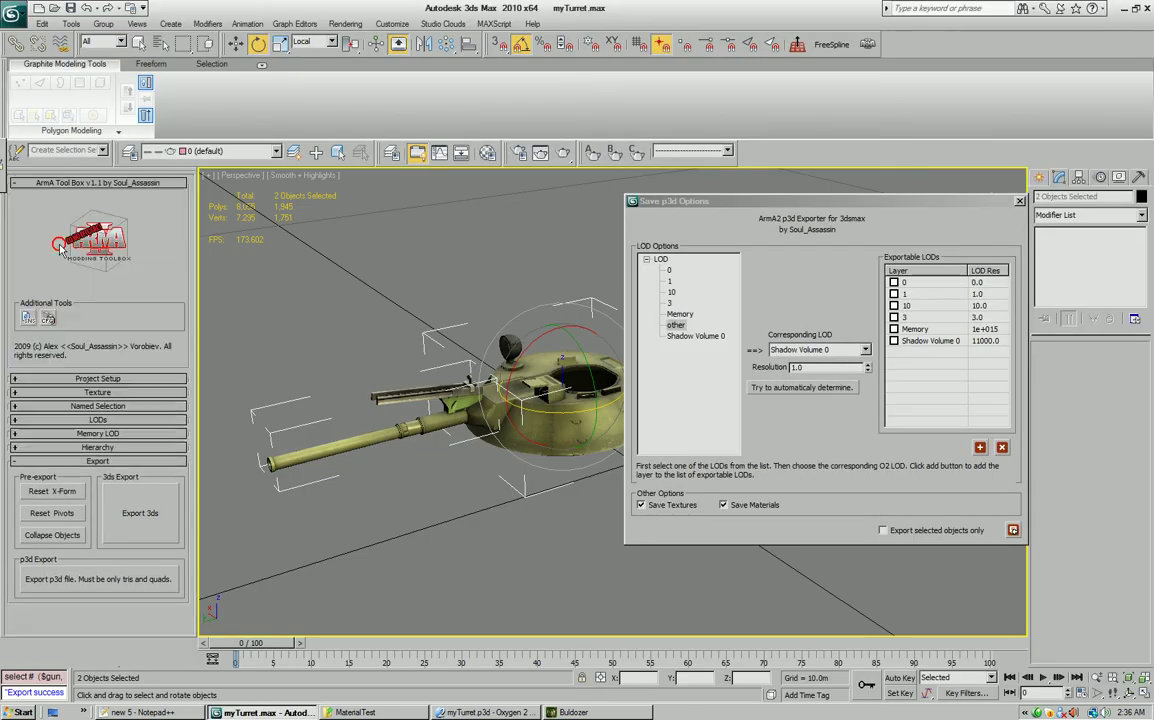
click(78, 461)
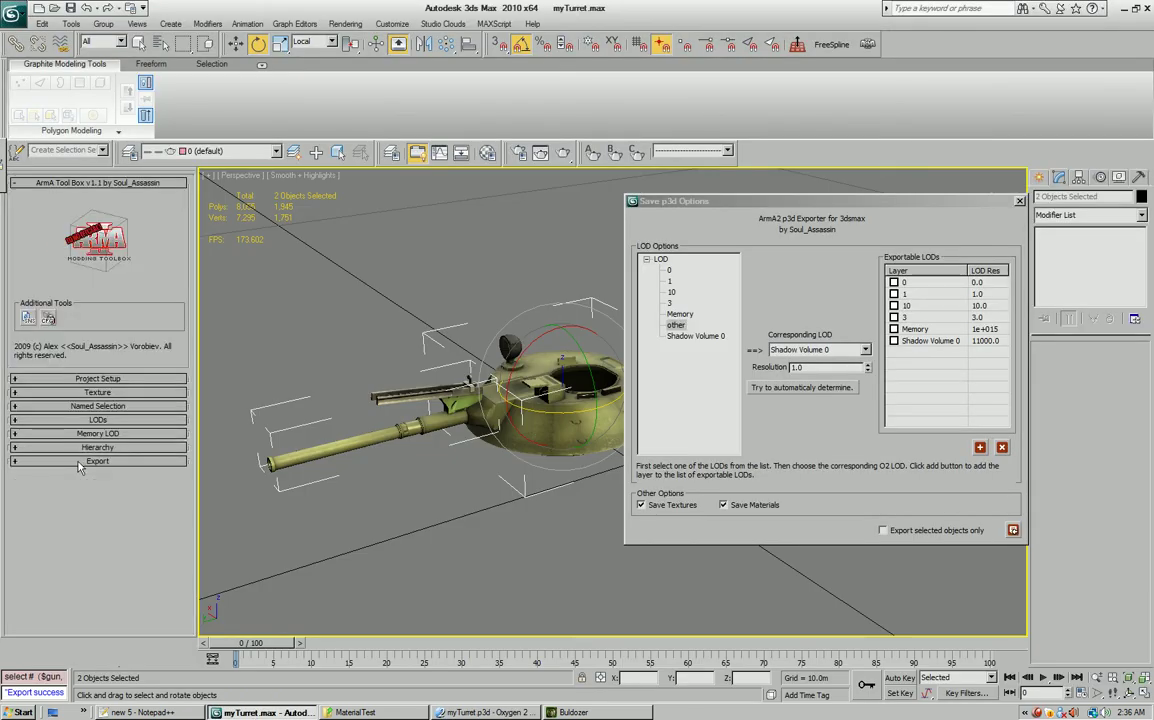